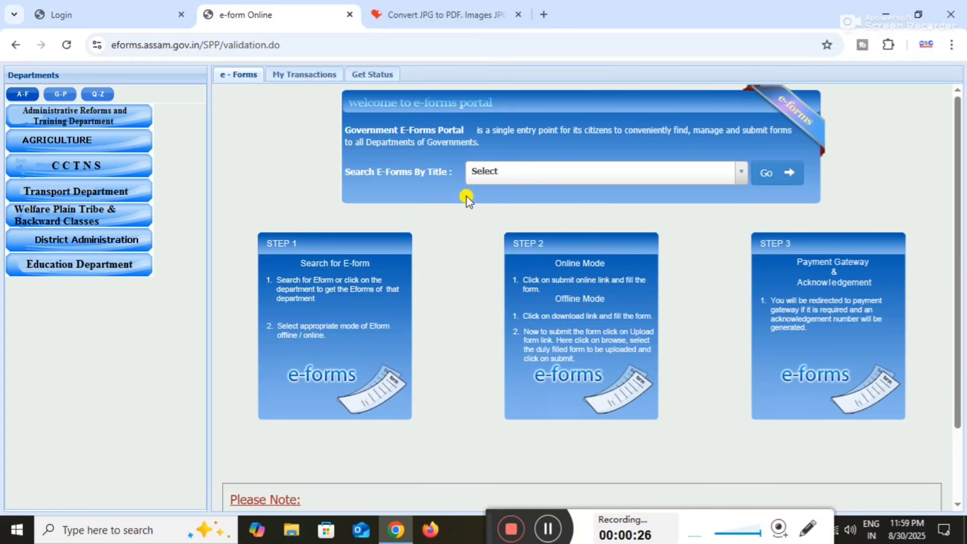
# Search e-forms for 'bir', pick Permission for Delayed Birth Registration, and open its online application
pyautogui.click(512, 174)
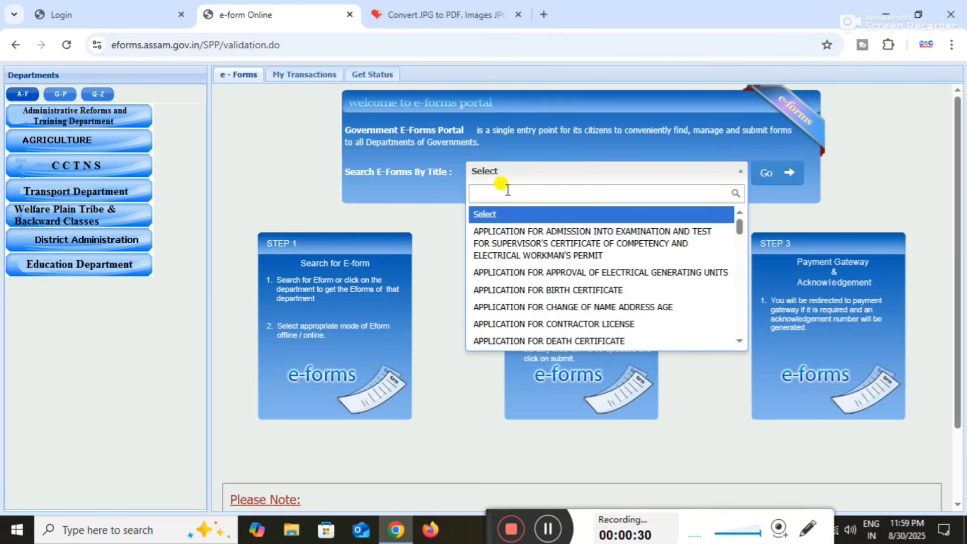
pyautogui.write('birt')
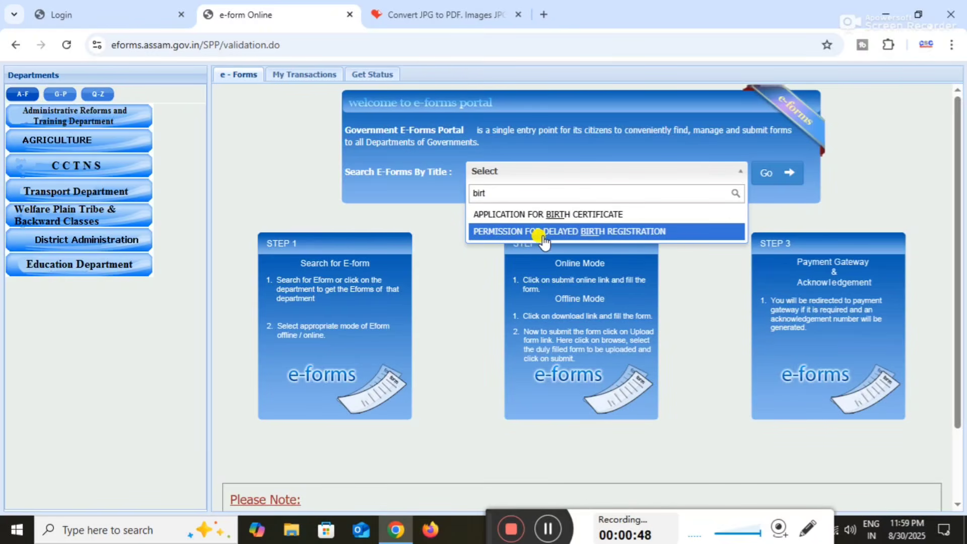
pyautogui.click(582, 233)
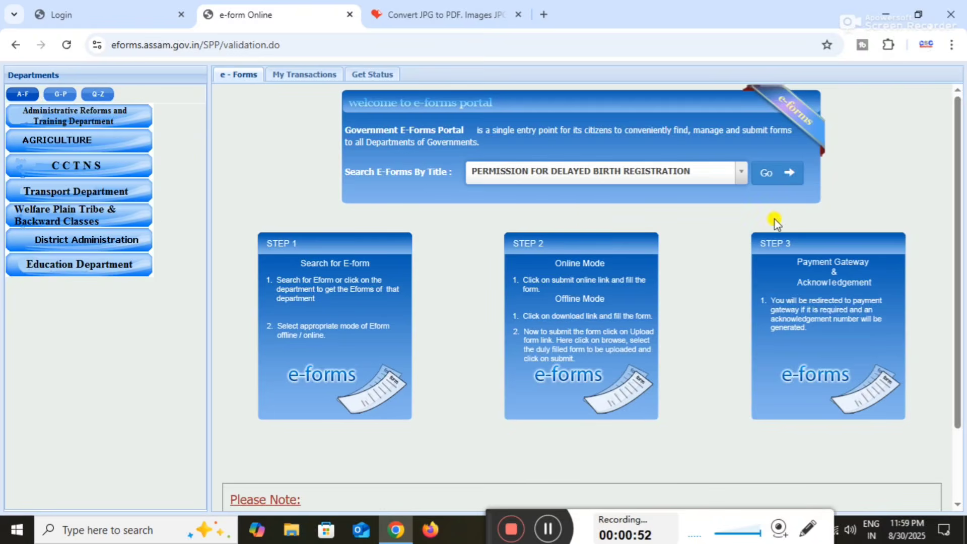
pyautogui.click(773, 176)
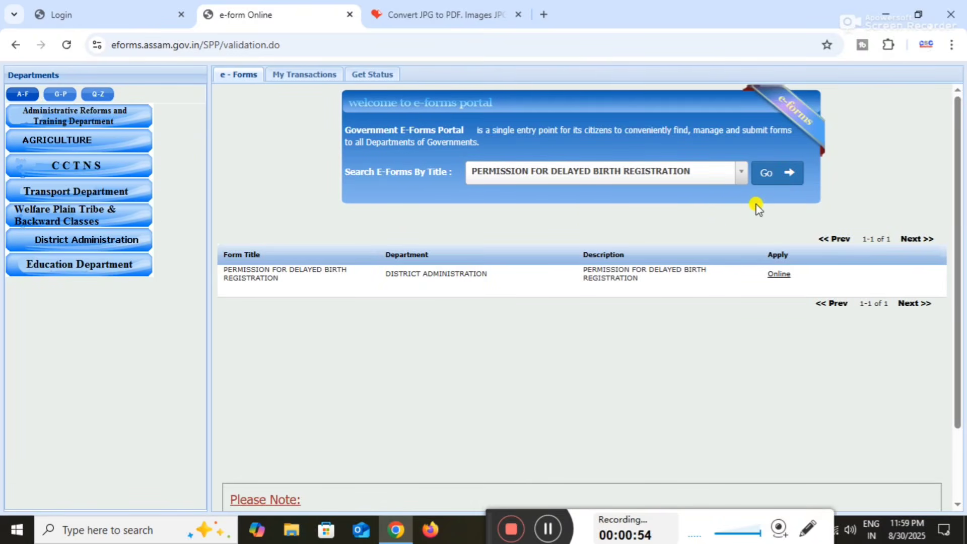
pyautogui.click(779, 275)
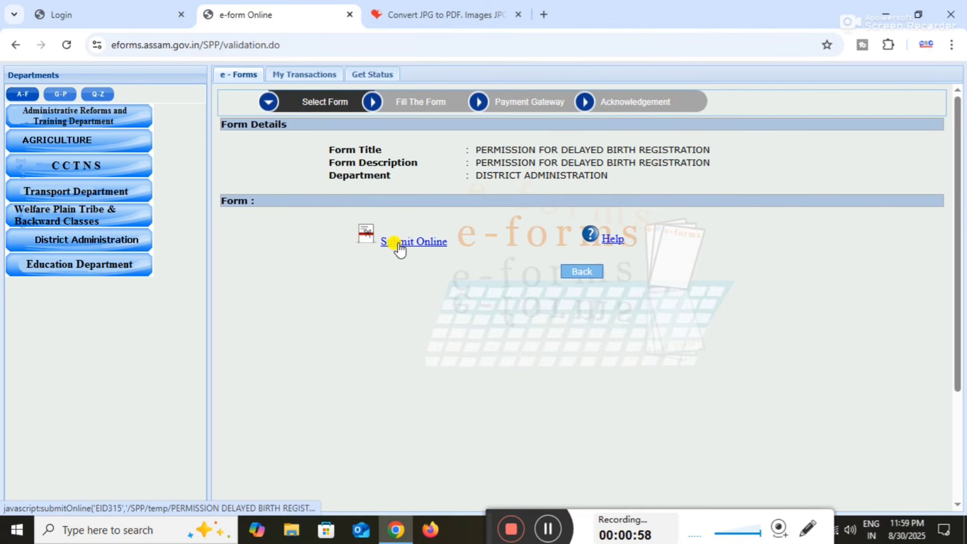
# Start the online submission and maximize the application form window
pyautogui.click(399, 247)
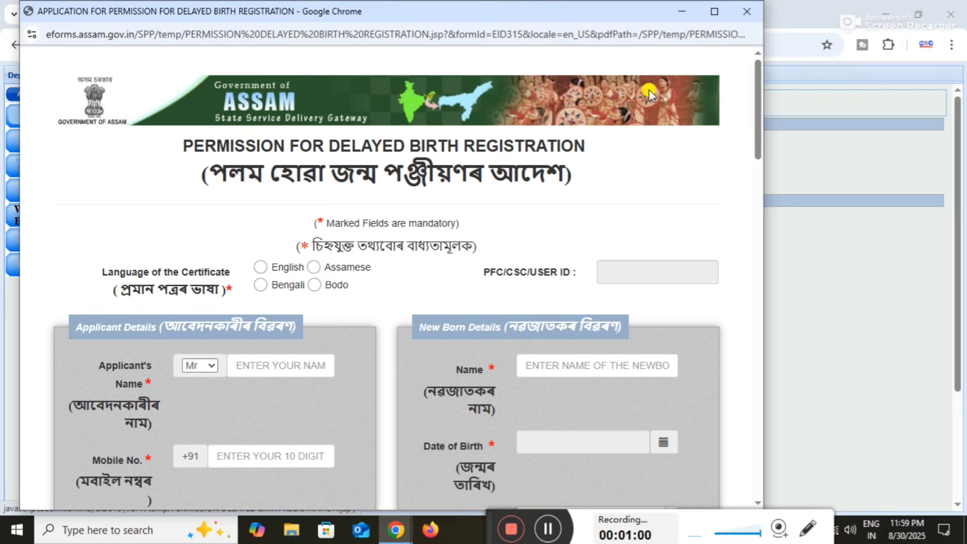
pyautogui.click(715, 12)
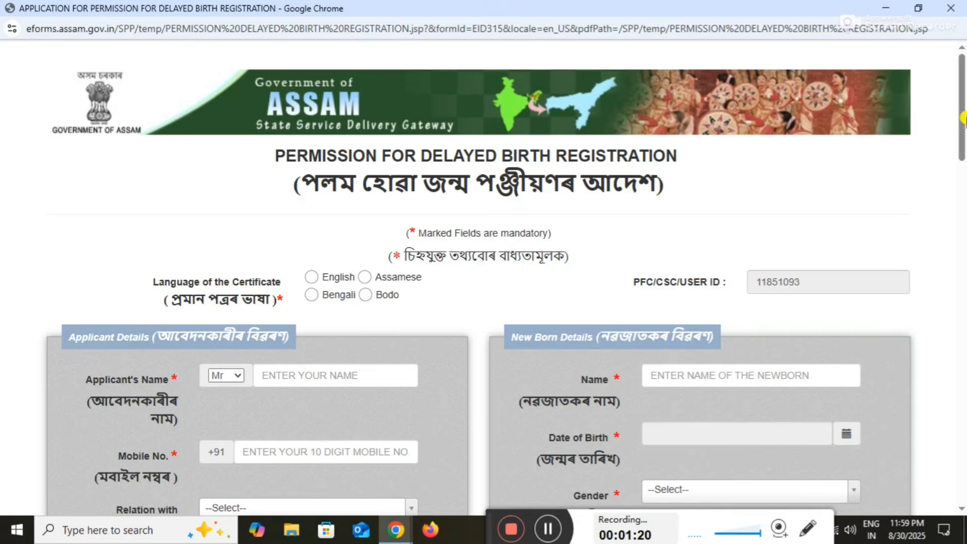
pyautogui.moveTo(965, 119); pyautogui.dragTo(966, 119)
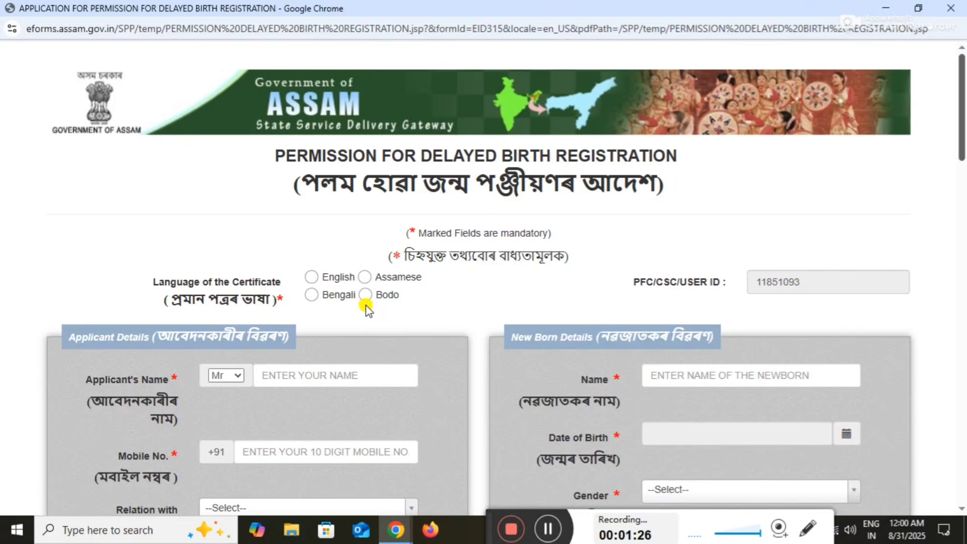
# Set the certificate language to English and keep the applicant's title as Mr
pyautogui.click(310, 279)
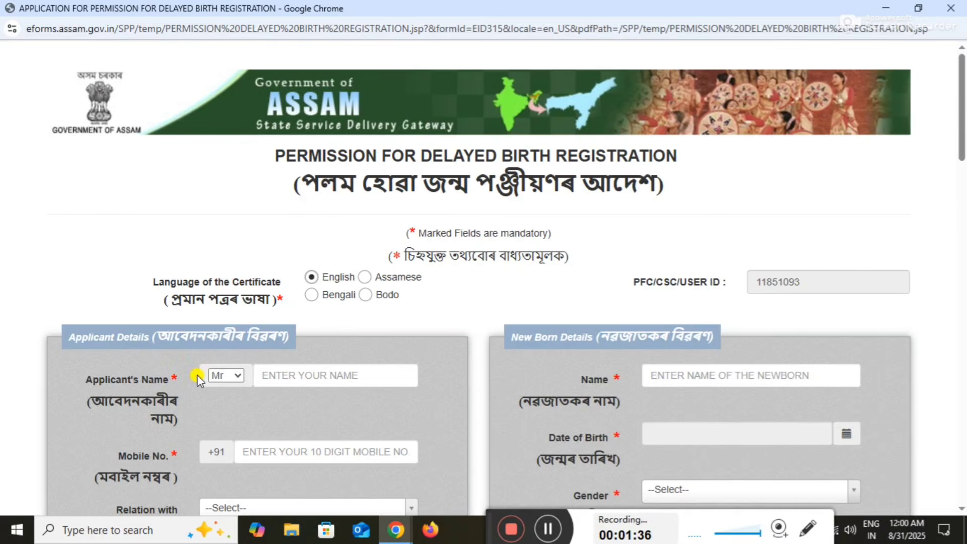
pyautogui.click(225, 375)
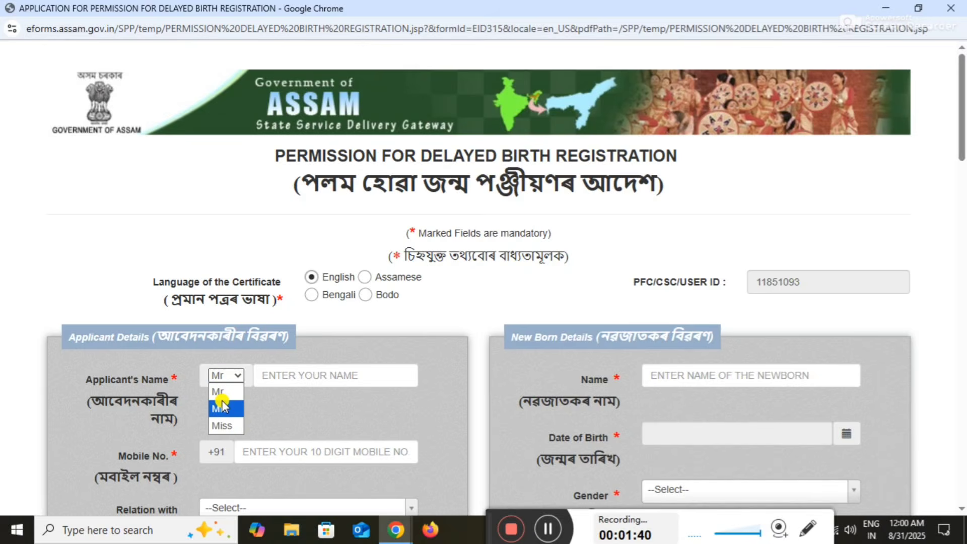
pyautogui.click(245, 415)
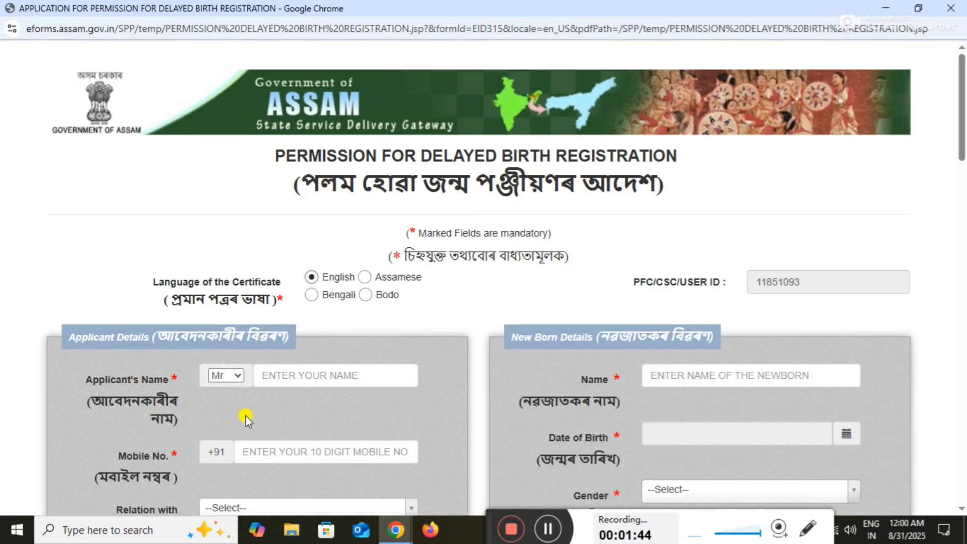
pyautogui.click(238, 378)
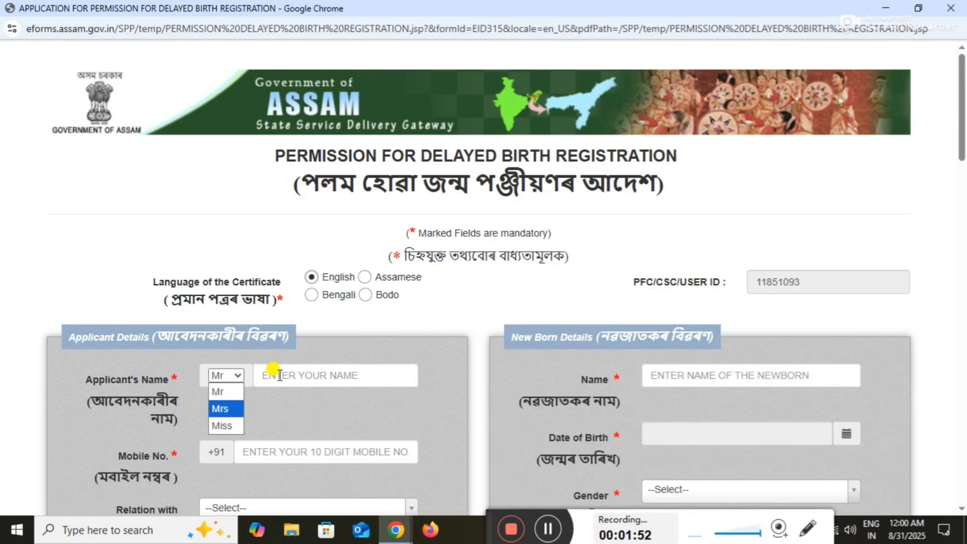
pyautogui.click(246, 376)
# Enter the applicant's full name, correcting the first incomplete entry
pyautogui.click(273, 376)
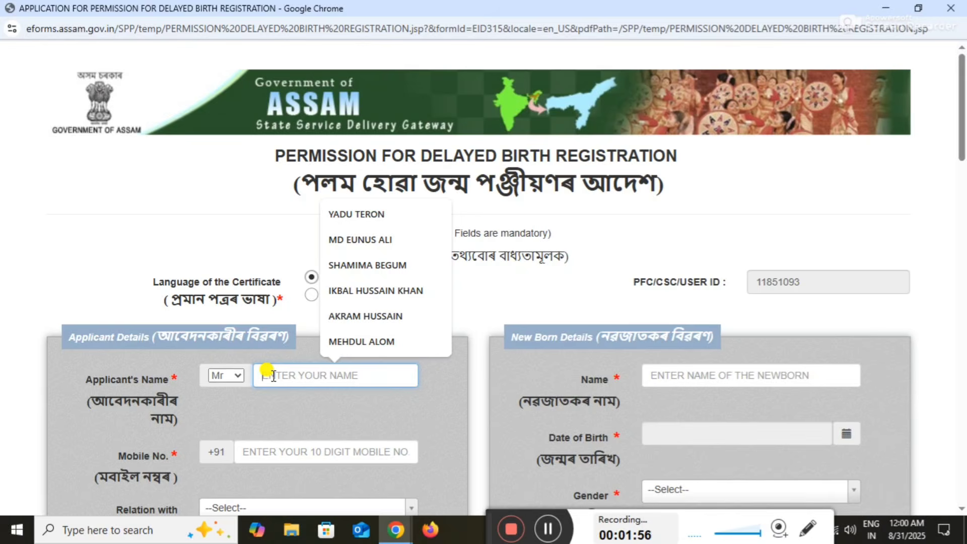
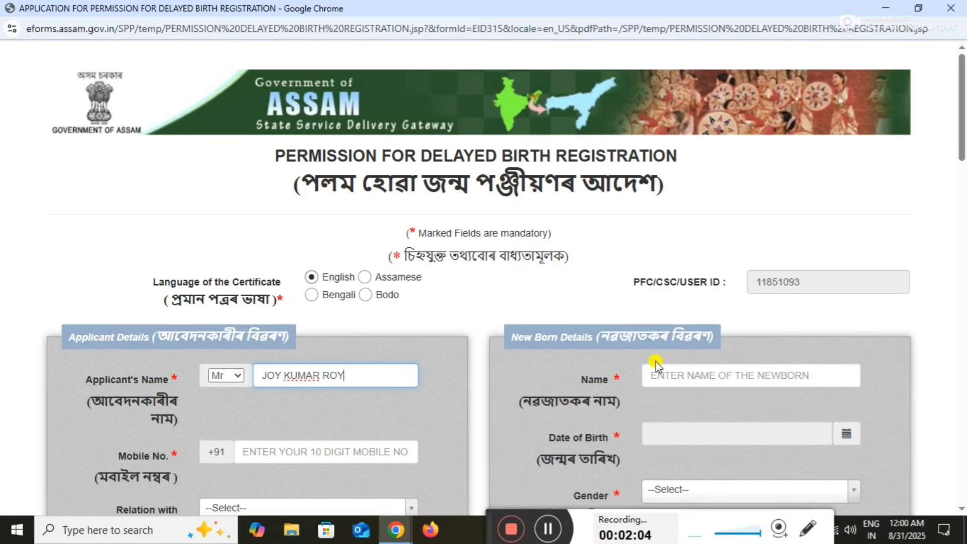
pyautogui.click(670, 375)
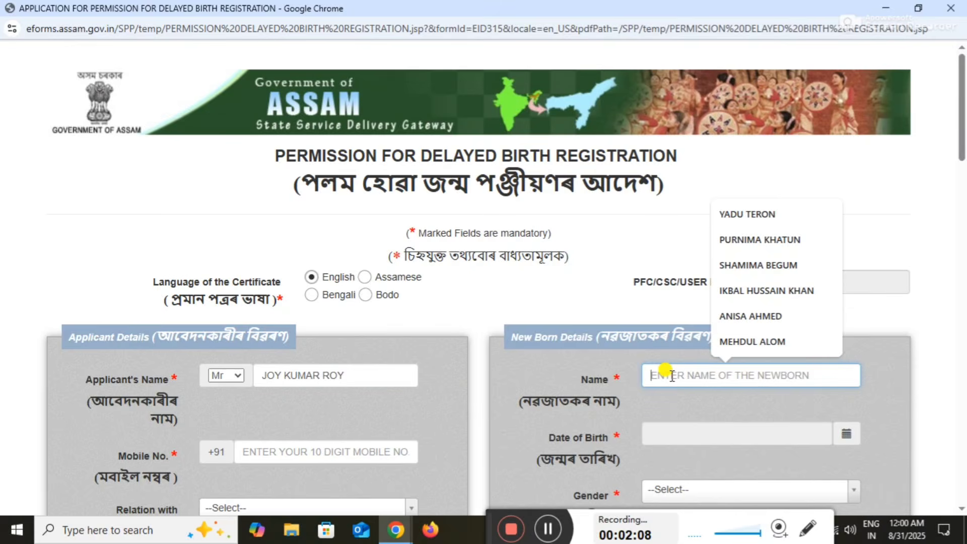
pyautogui.click(348, 374)
pyautogui.press('BackSpace')
pyautogui.press('BackSpace')
pyautogui.press('BackSpace')
pyautogui.press('BackSpace')
pyautogui.press('BackSpace')
pyautogui.press('BackSpace')
pyautogui.press('BackSpace')
pyautogui.press('BackSpace')
pyautogui.press('BackSpace')
pyautogui.press('BackSpace')
pyautogui.press('BackSpace')
pyautogui.press('BackSpace')
pyautogui.press('BackSpace')
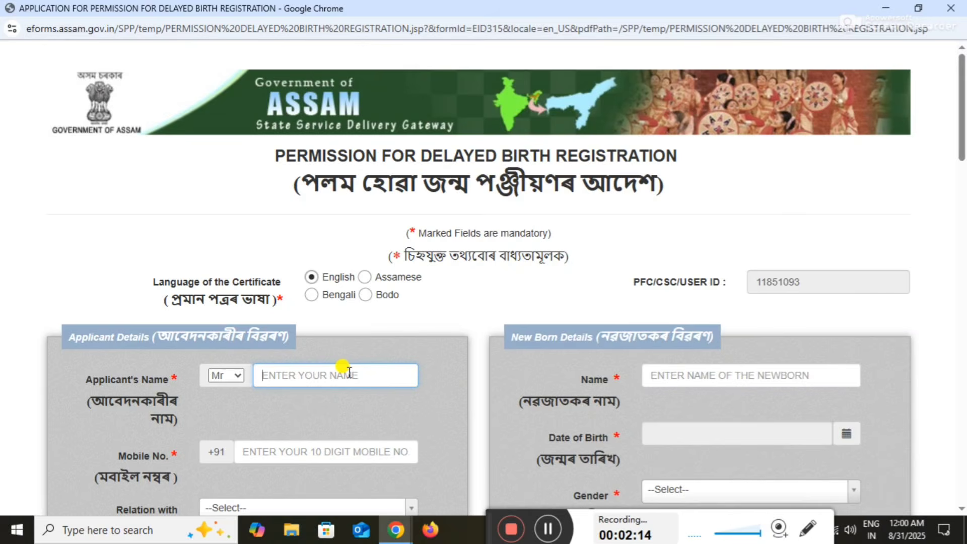
pyautogui.click(687, 375)
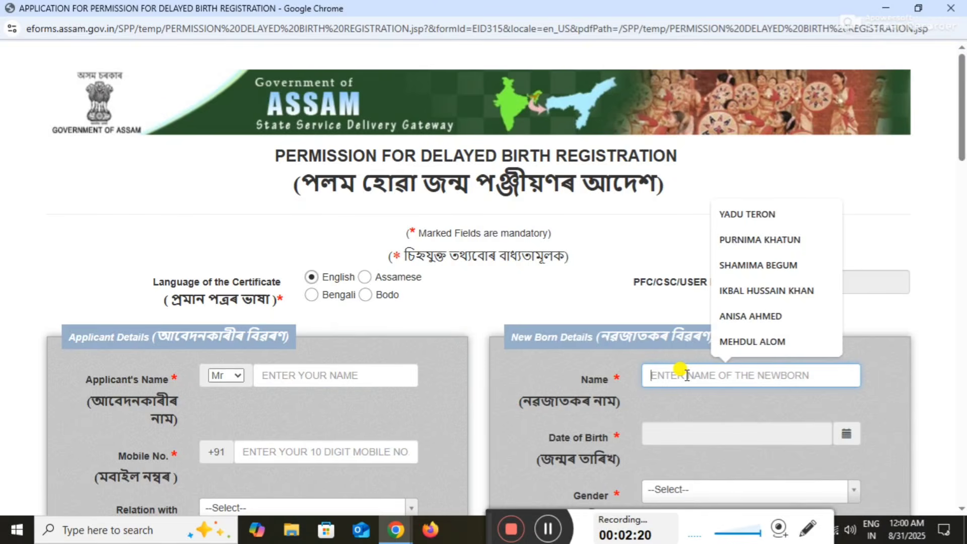
pyautogui.click(337, 374)
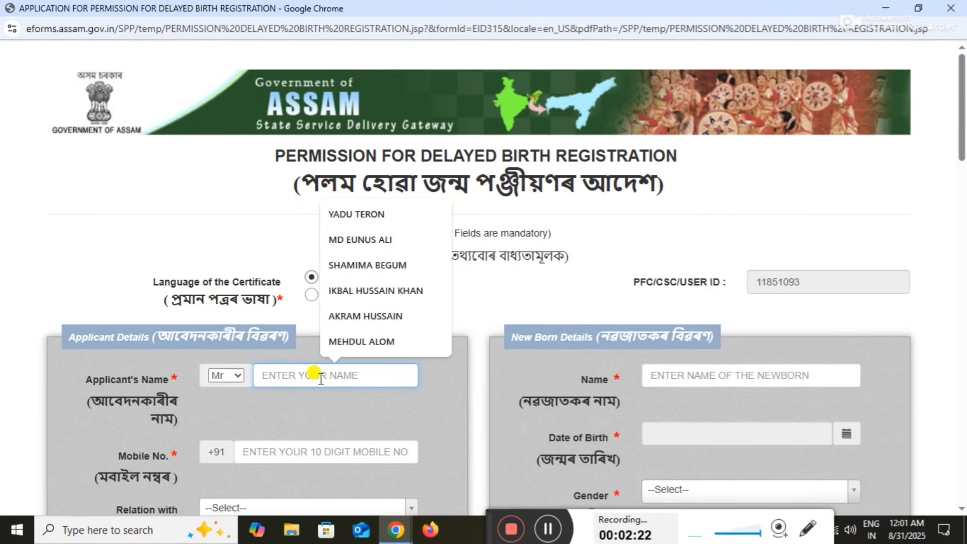
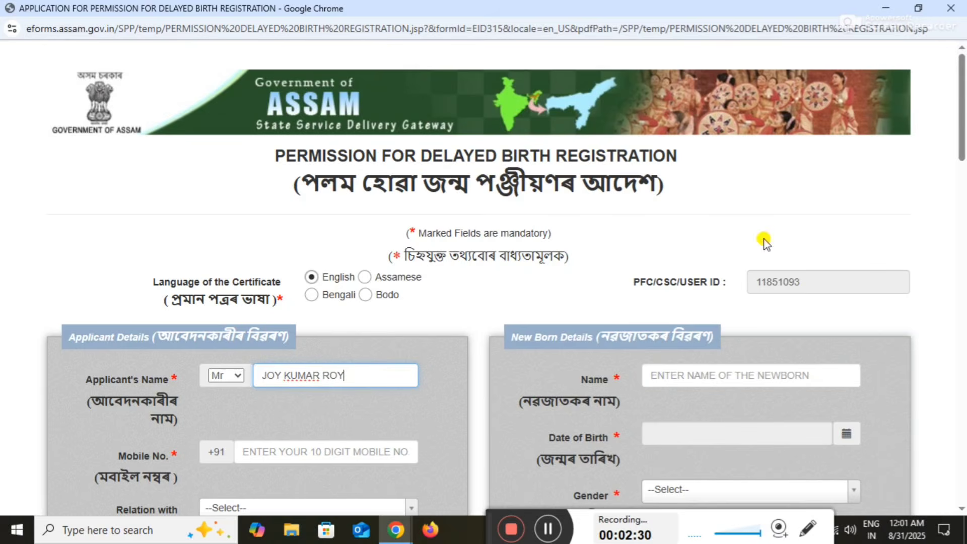
# Enter the applicant's mobile number
pyautogui.scroll(-2, 756, 242)
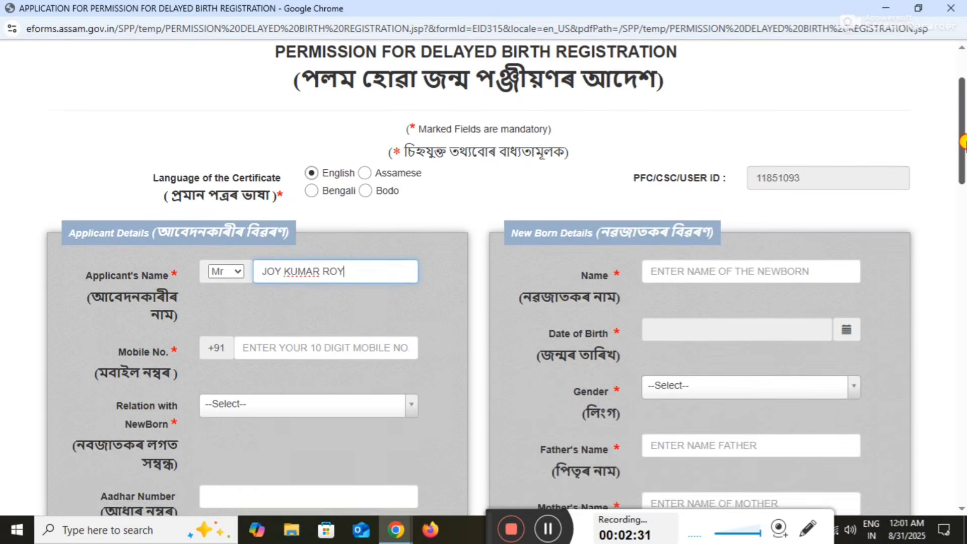
pyautogui.click(285, 348)
pyautogui.write('1234567')
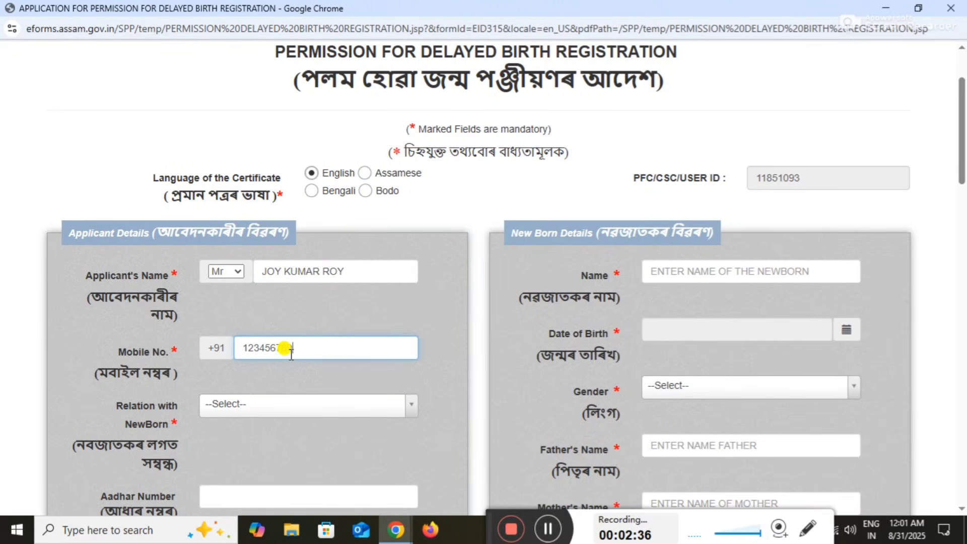
pyautogui.write('89')
# Choose Others as the relation type and enter SELF as the relation
pyautogui.click(242, 407)
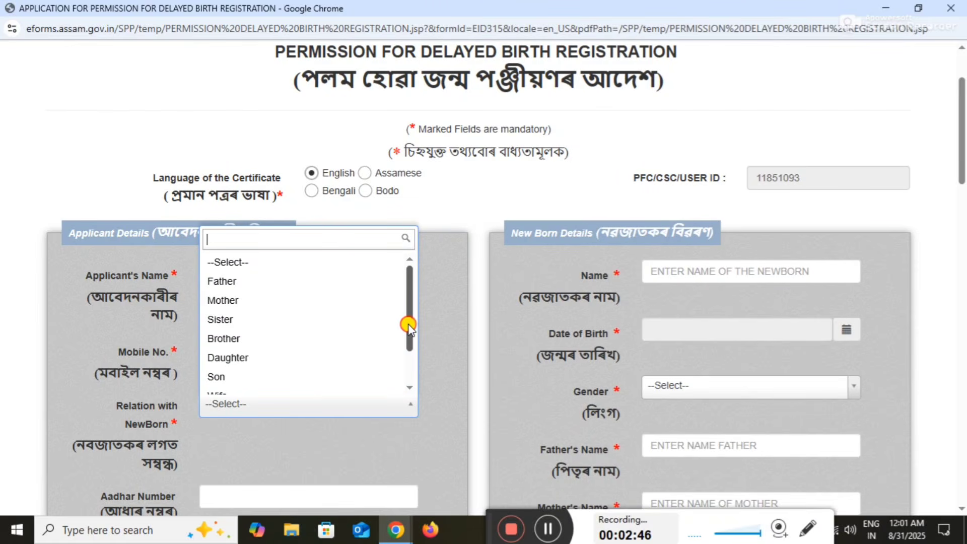
pyautogui.moveTo(410, 344); pyautogui.dragTo(384, 389)
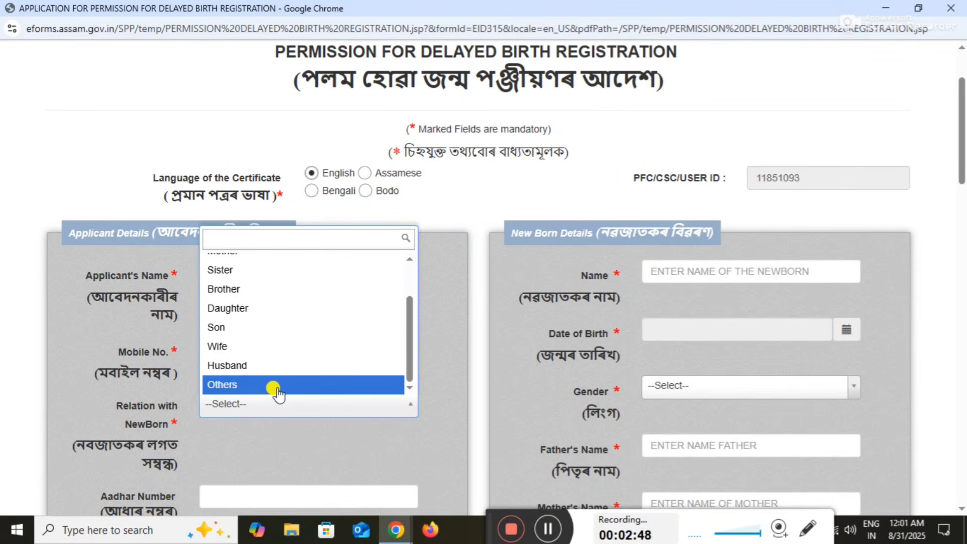
pyautogui.click(441, 326)
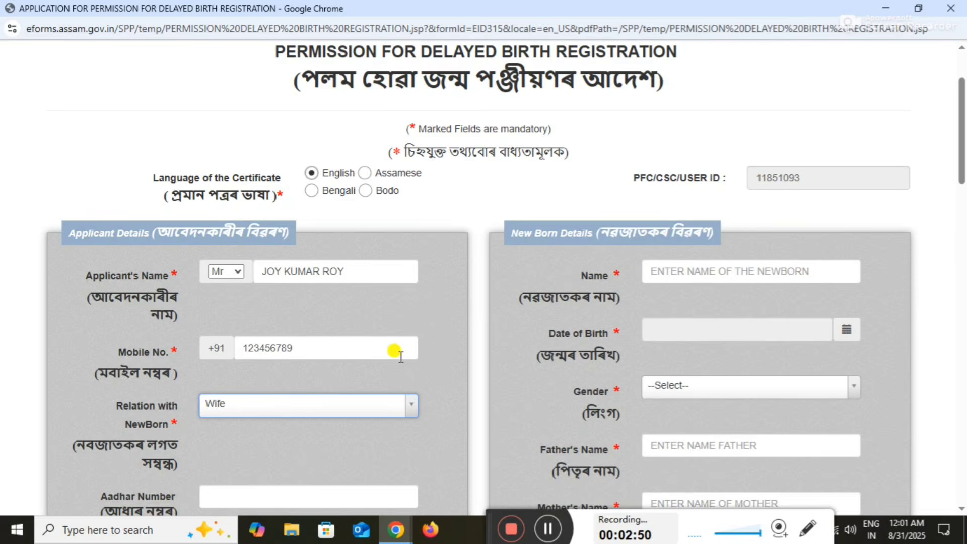
pyautogui.click(382, 416)
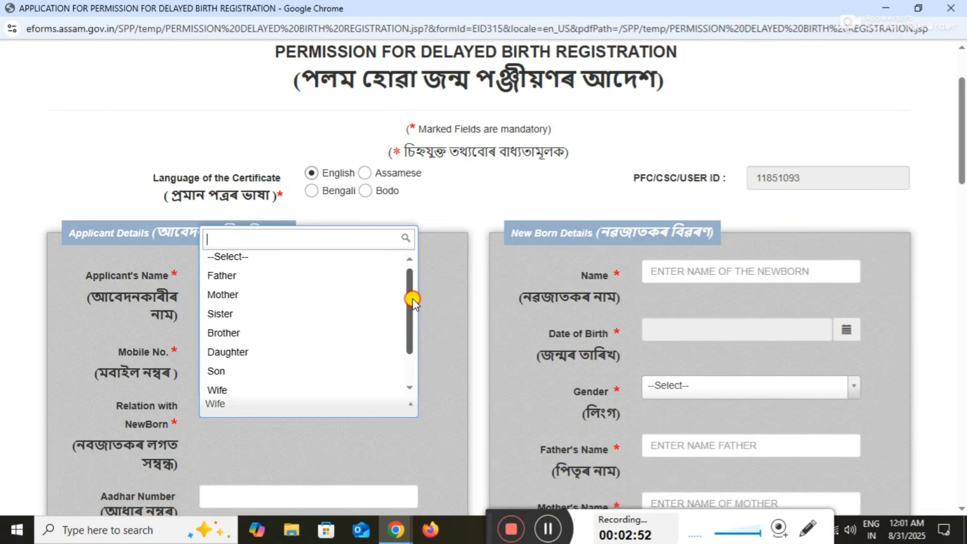
pyautogui.moveTo(413, 290); pyautogui.dragTo(415, 313)
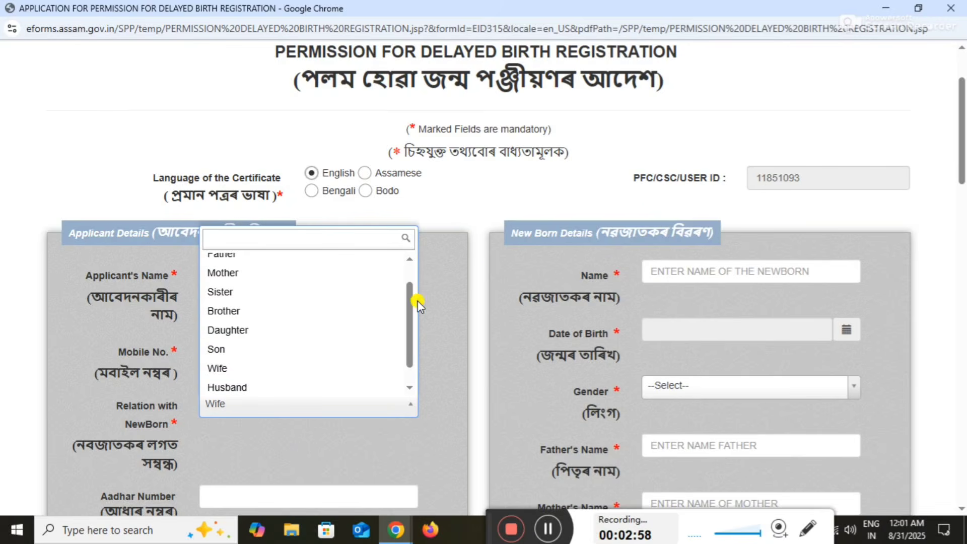
pyautogui.scroll(-1, 412, 330)
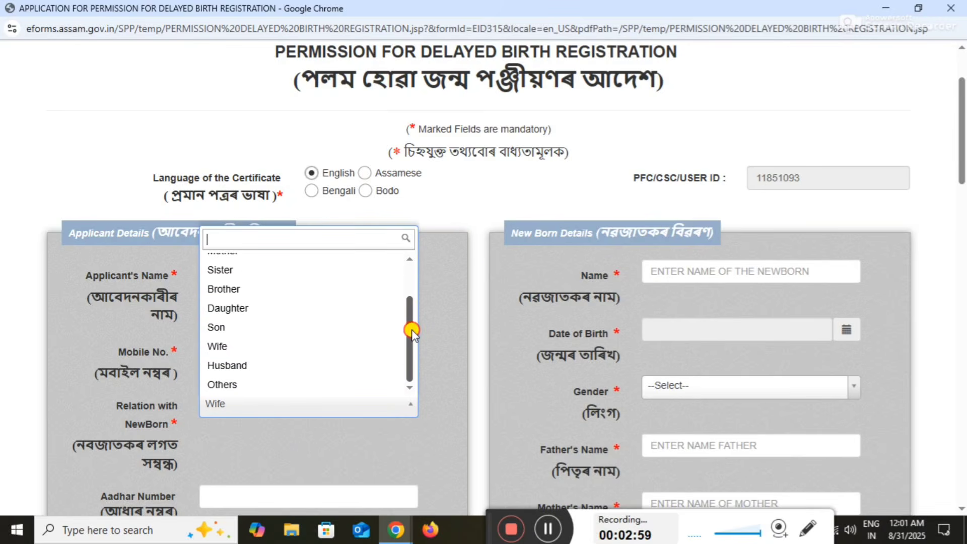
pyautogui.click(225, 384)
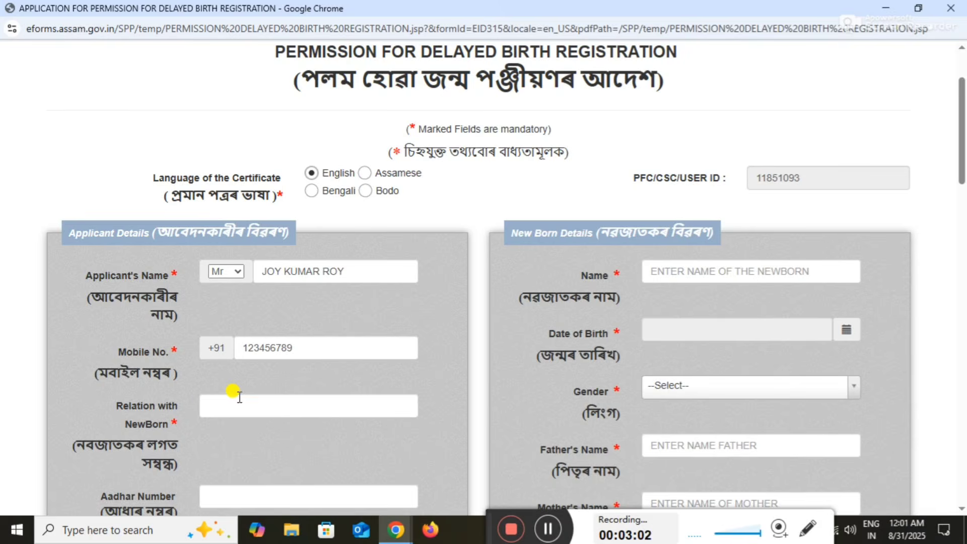
pyautogui.click(239, 398)
pyautogui.write('SE')
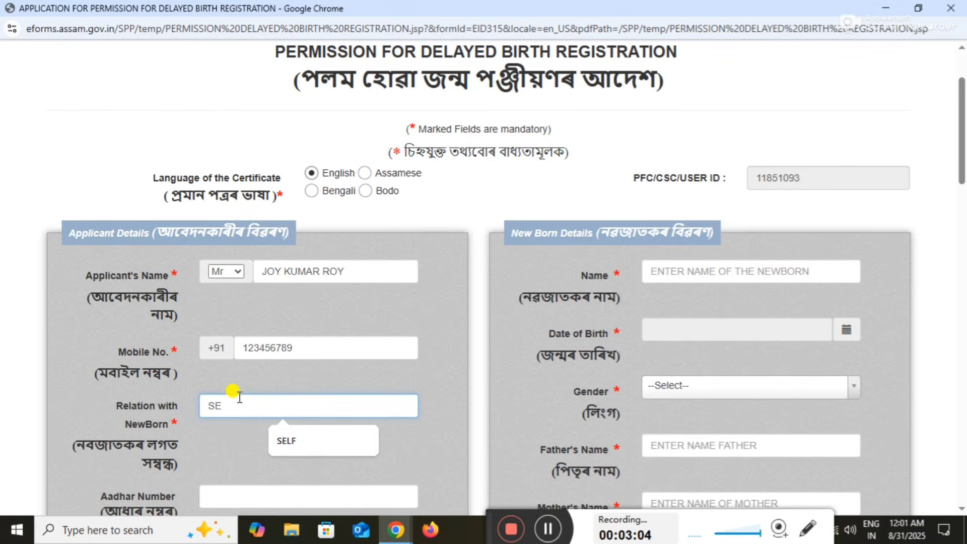
pyautogui.write('LF')
pyautogui.moveTo(963, 156); pyautogui.dragTo(964, 191)
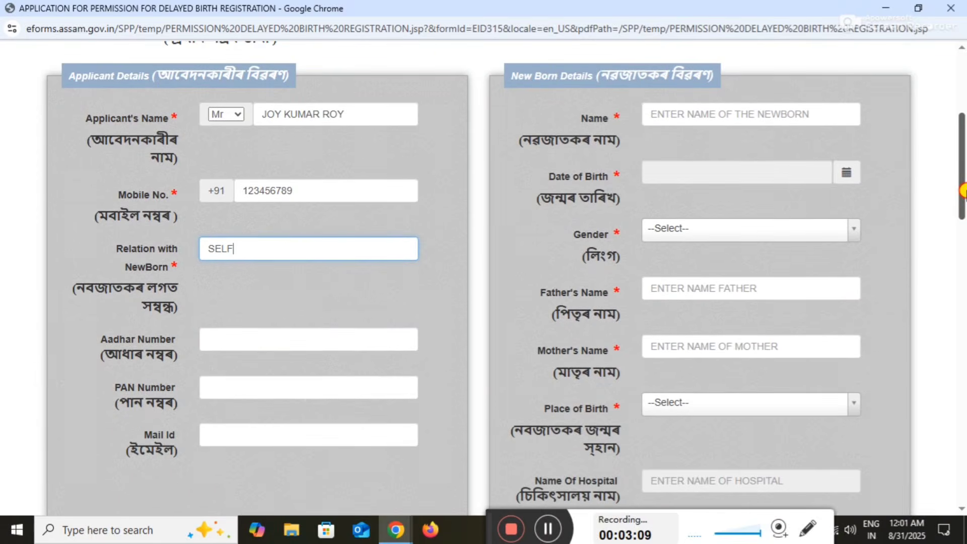
# Leave Aadhar and PAN blank and enter the newborn's name
pyautogui.click(312, 339)
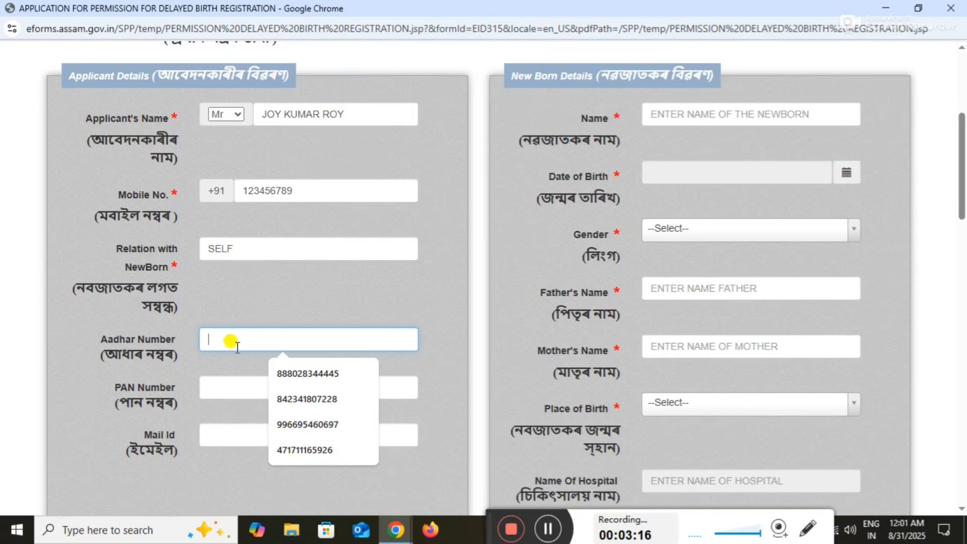
pyautogui.click(229, 392)
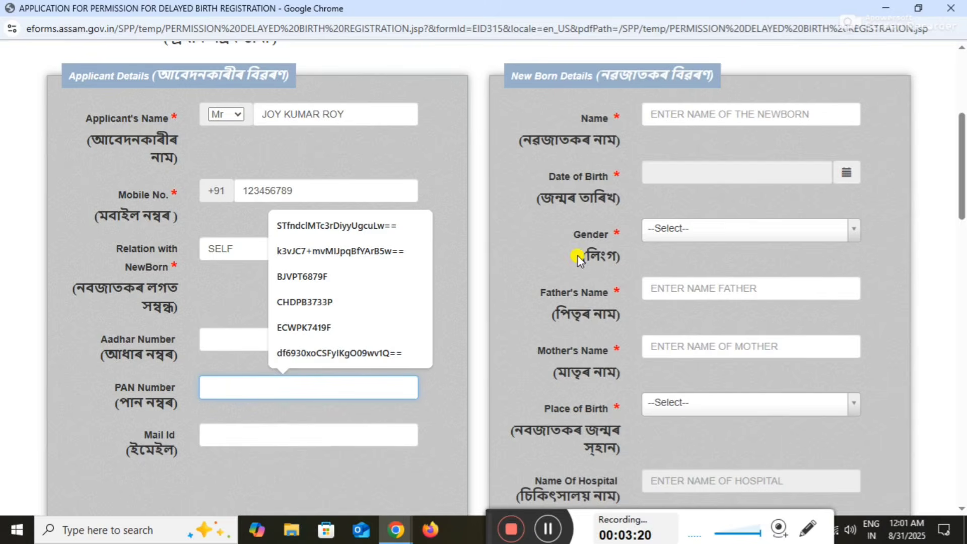
pyautogui.click(460, 380)
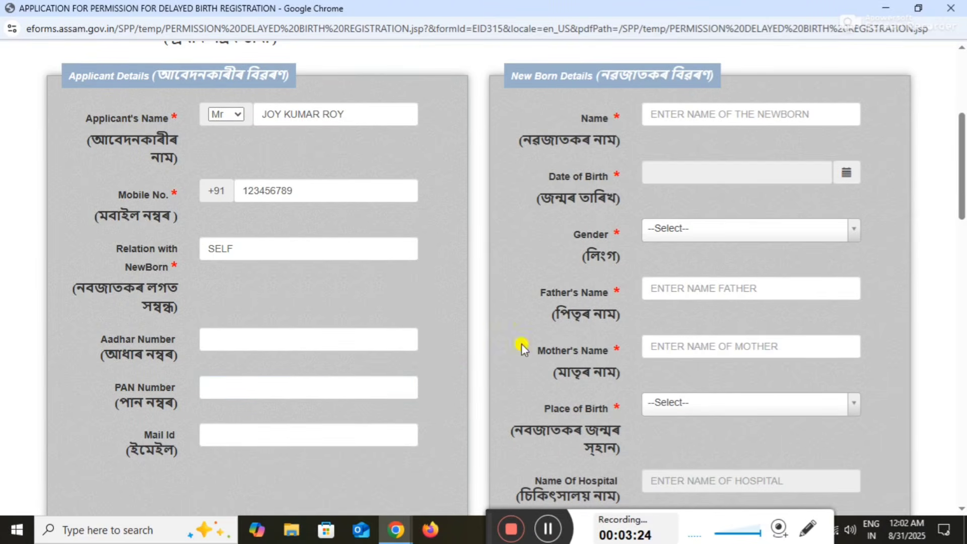
pyautogui.moveTo(961, 174); pyautogui.dragTo(962, 157)
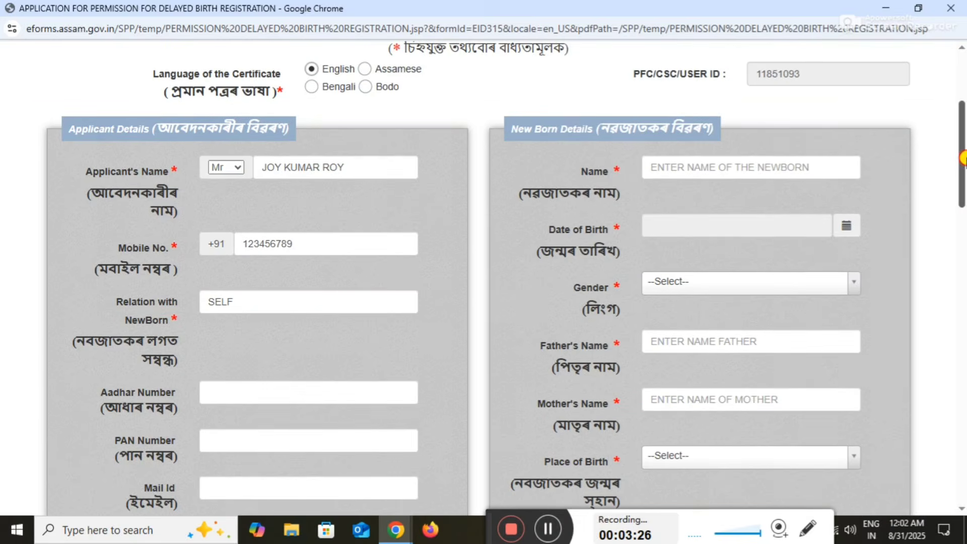
pyautogui.click(730, 165)
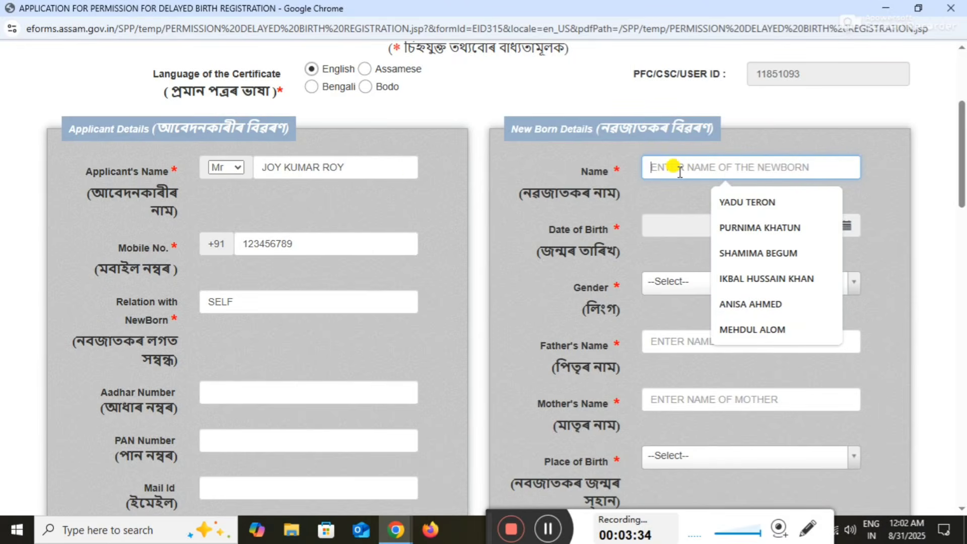
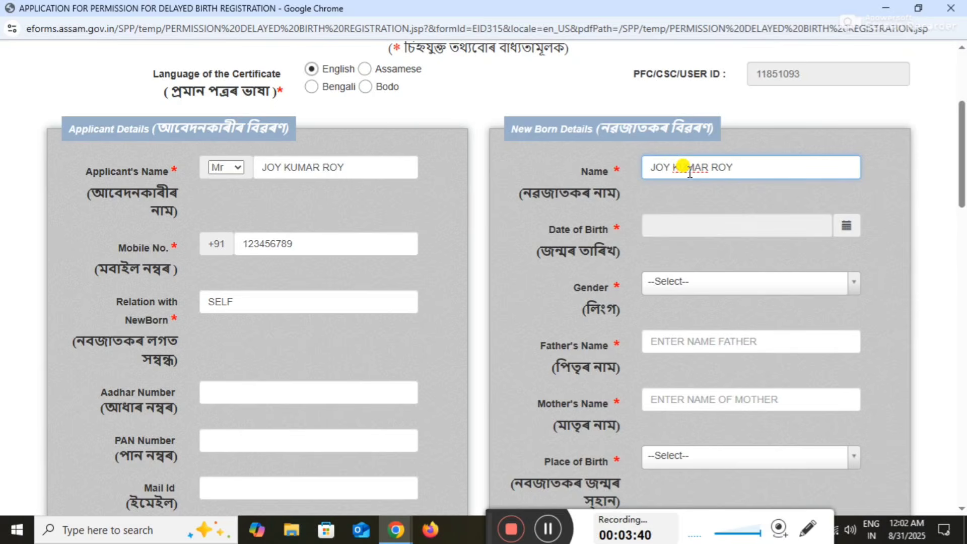
pyautogui.moveTo(964, 154); pyautogui.dragTo(964, 164)
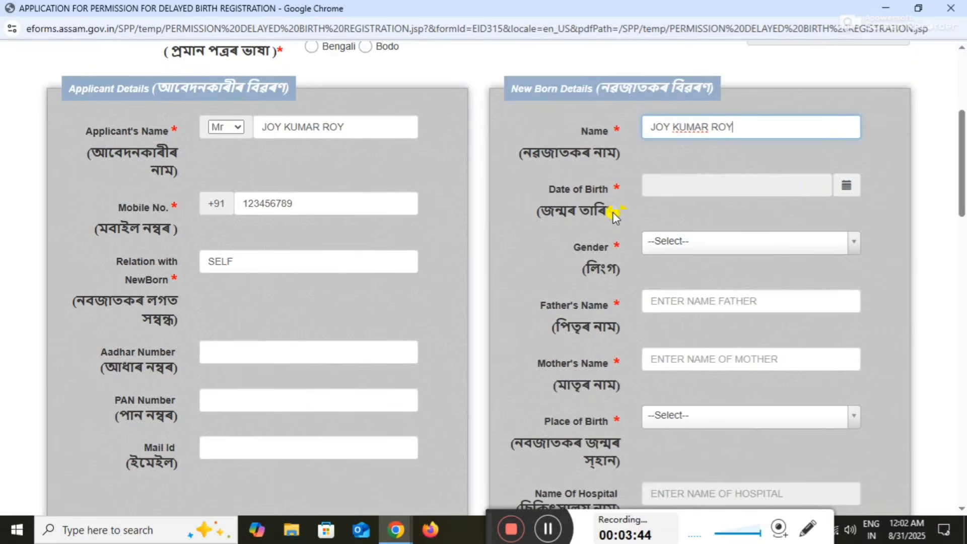
# Set the newborn's Date of Birth to 13 January 2000 in the calendar
pyautogui.click(841, 191)
pyautogui.click(860, 213)
pyautogui.click(861, 214)
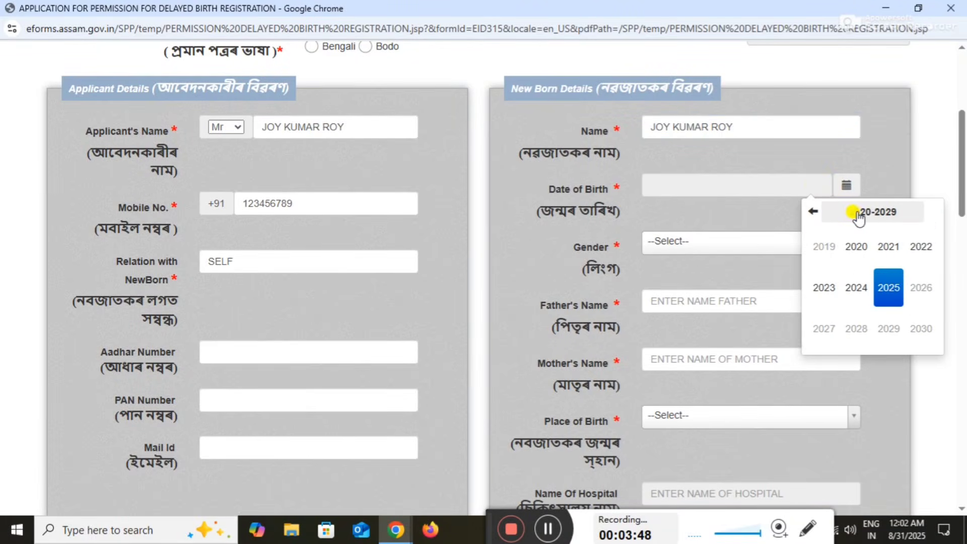
pyautogui.click(815, 213)
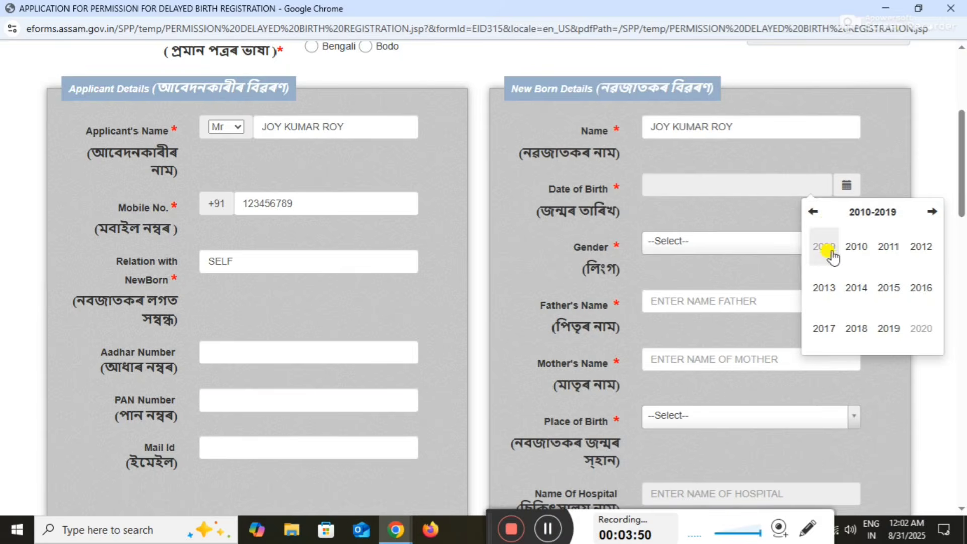
pyautogui.click(816, 220)
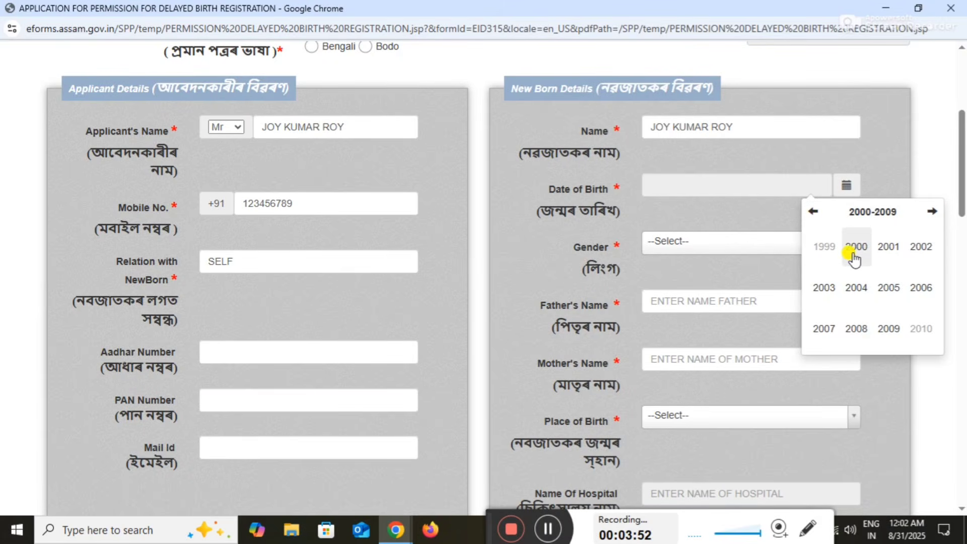
pyautogui.click(857, 248)
pyautogui.click(825, 250)
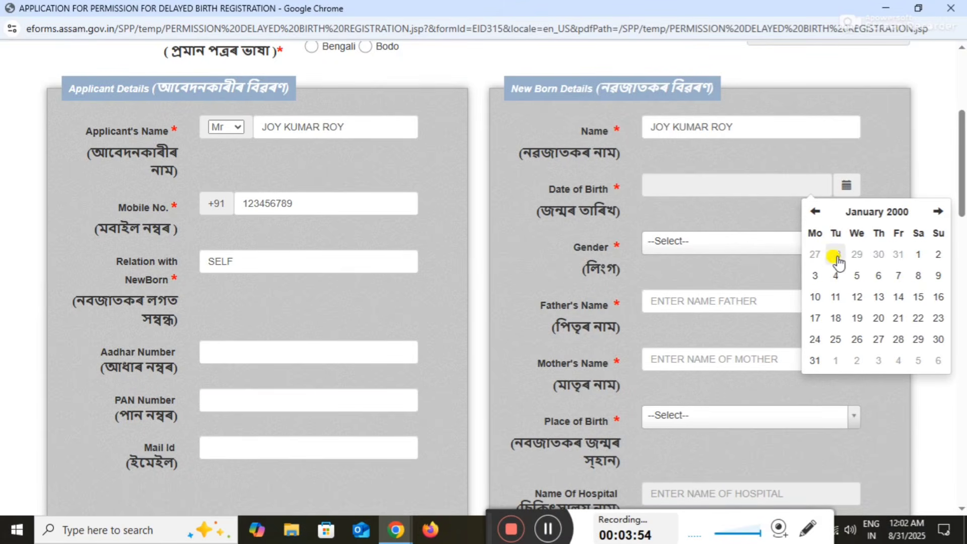
pyautogui.click(878, 296)
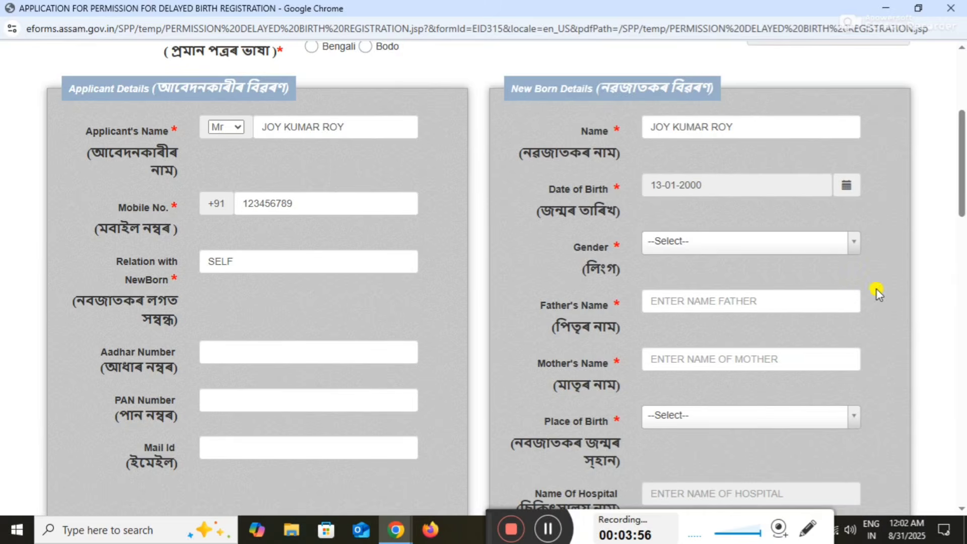
pyautogui.click(675, 242)
# Set the newborn's gender to Male
pyautogui.click(675, 242)
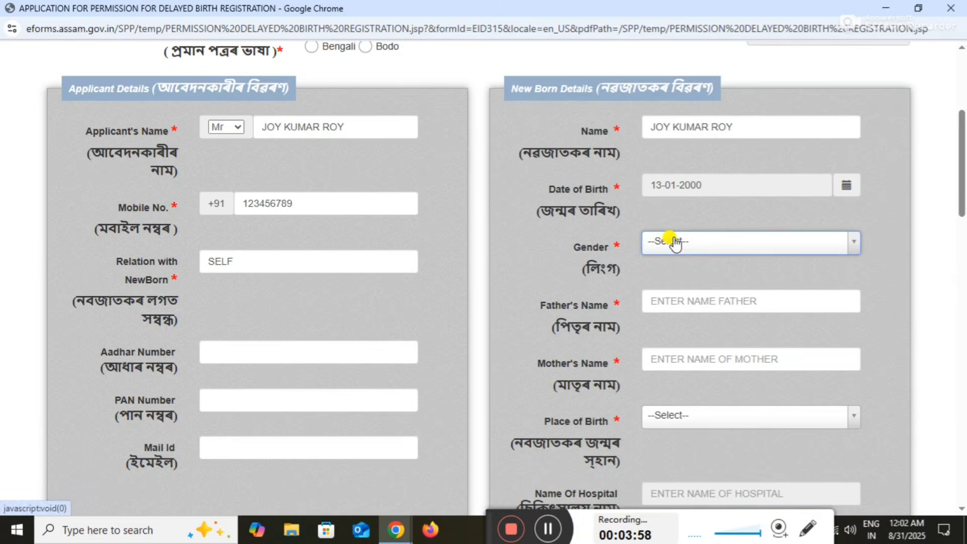
pyautogui.click(674, 242)
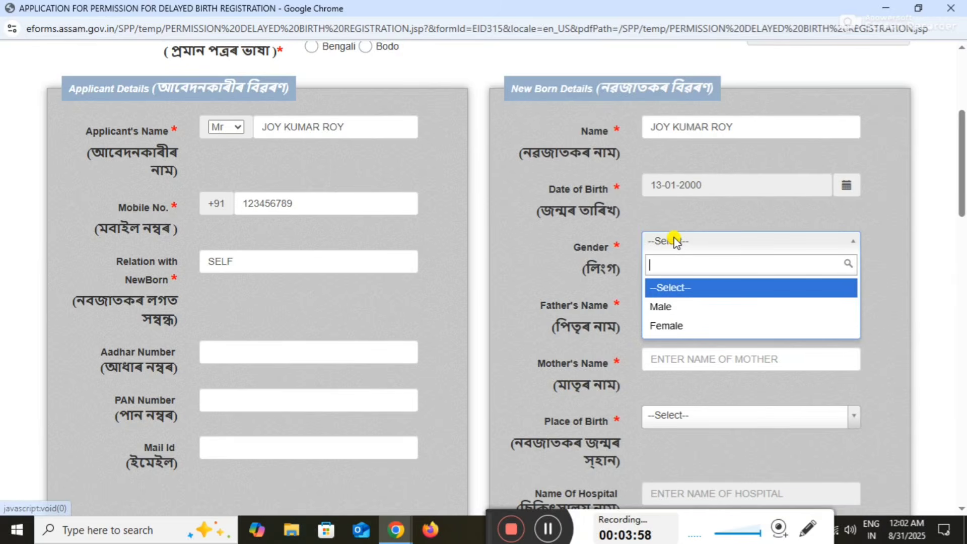
pyautogui.click(685, 308)
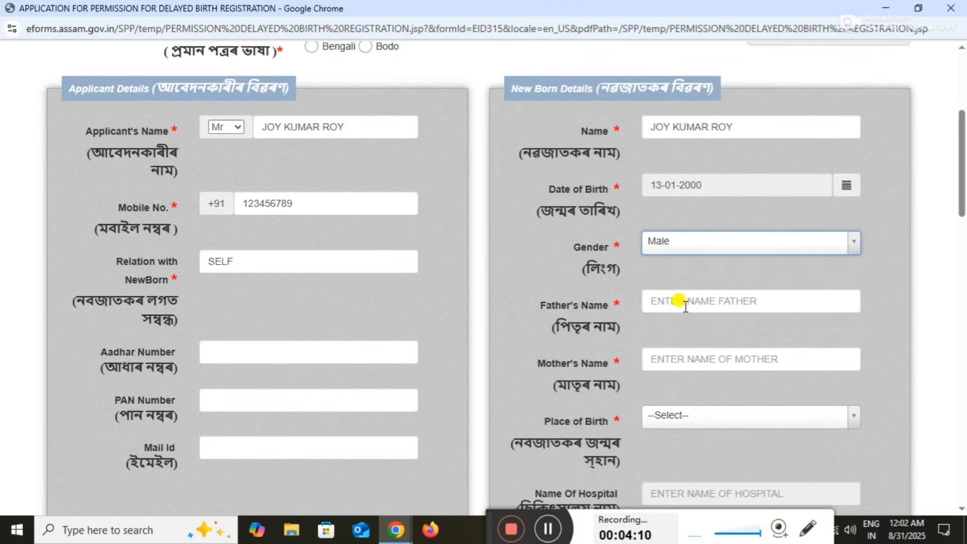
# Enter the father's and mother's names and set Place of Birth to House
pyautogui.click(693, 301)
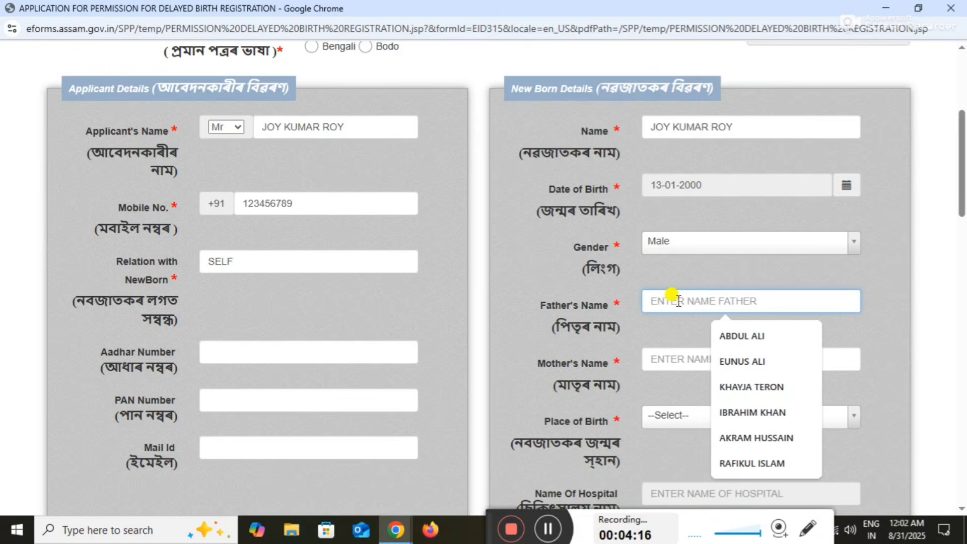
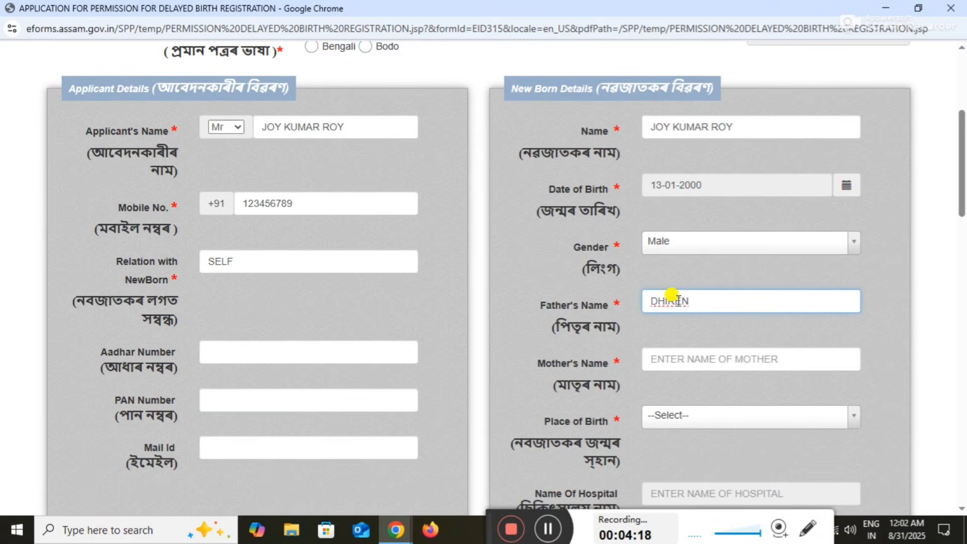
pyautogui.click(694, 356)
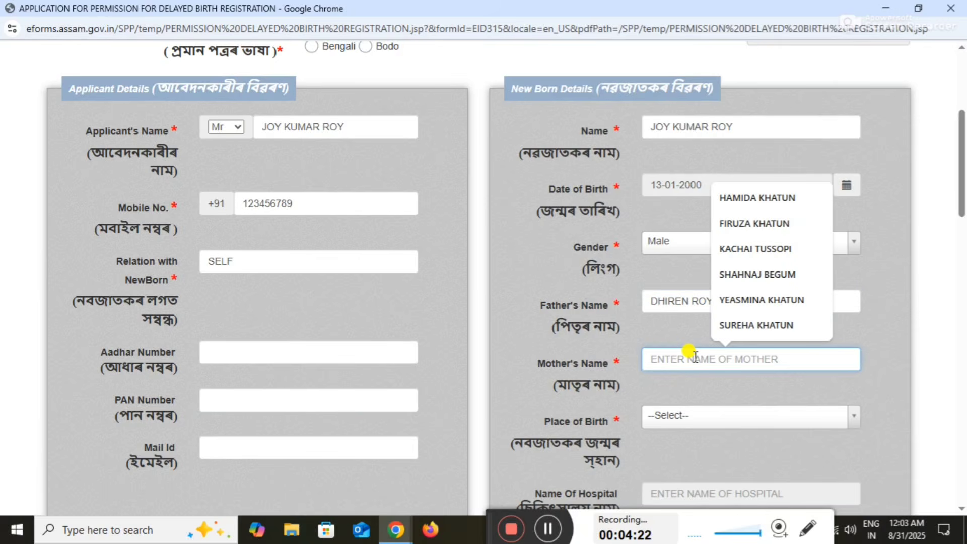
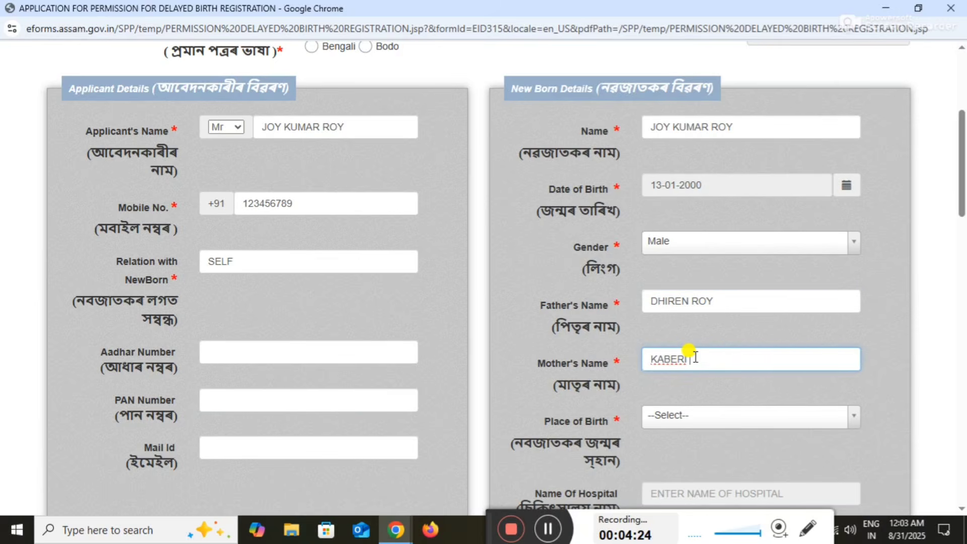
pyautogui.click(727, 416)
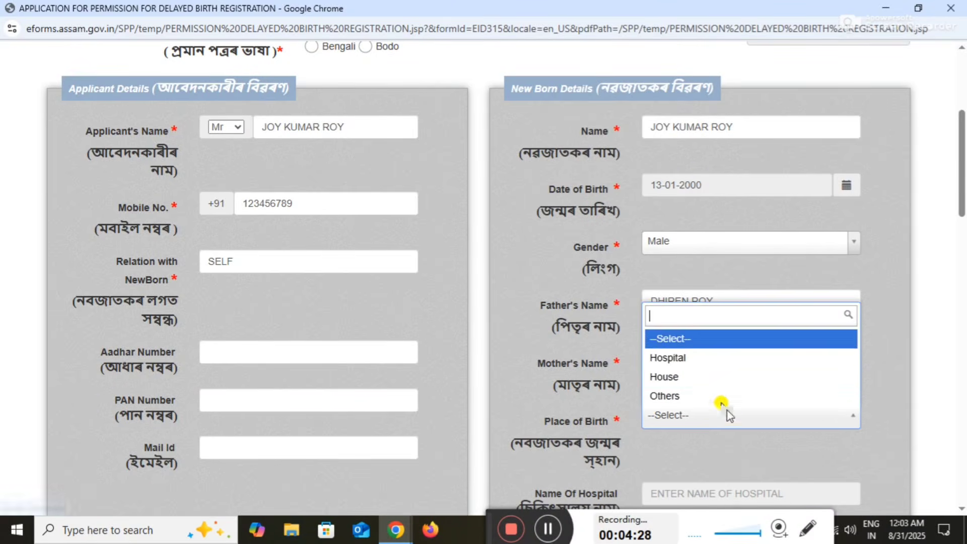
pyautogui.click(708, 377)
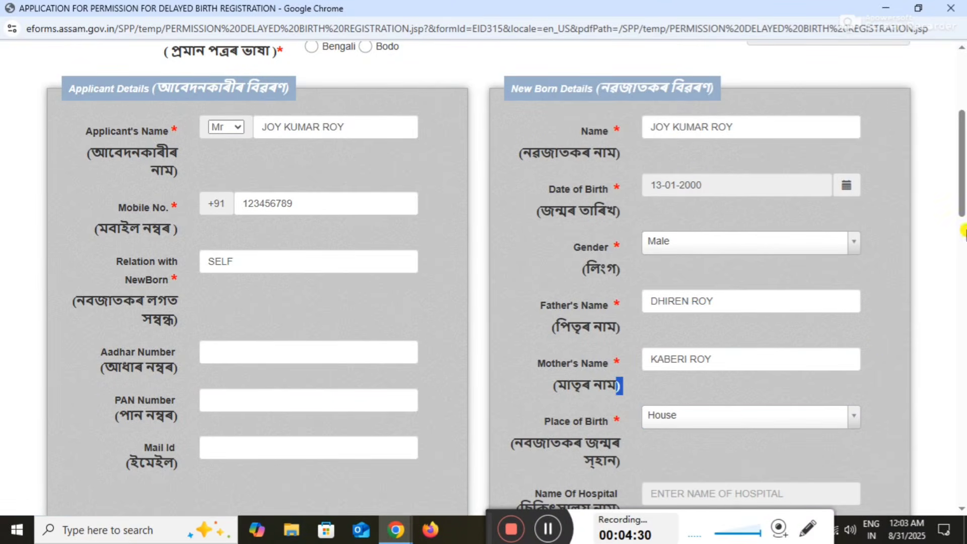
# Fill in the home address and enter NEGLIGENCE as the reason for being late
pyautogui.moveTo(963, 174); pyautogui.dragTo(964, 221)
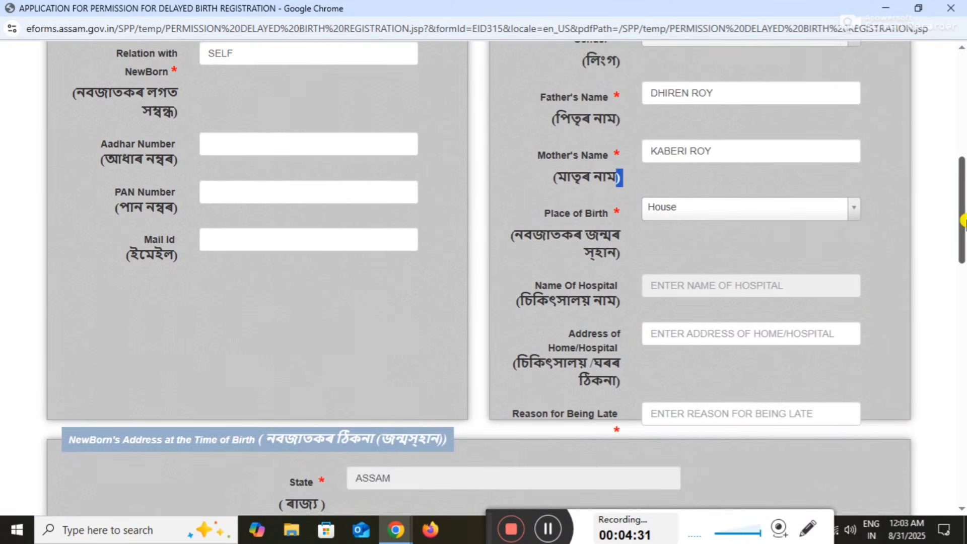
pyautogui.click(695, 340)
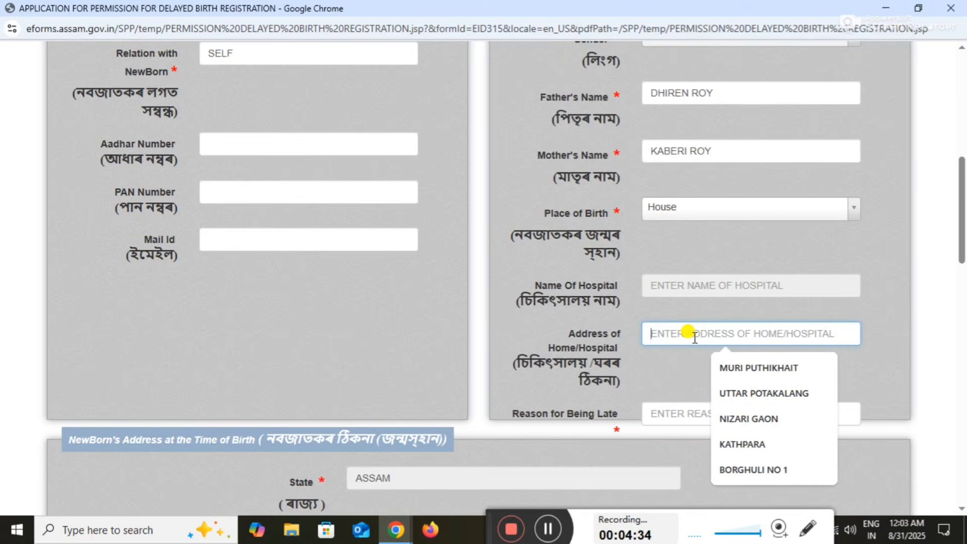
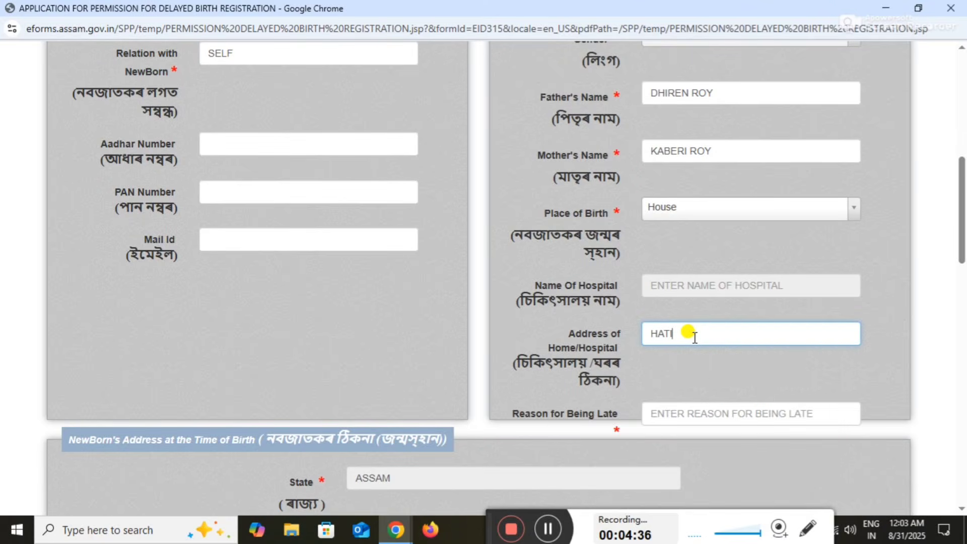
pyautogui.click(672, 416)
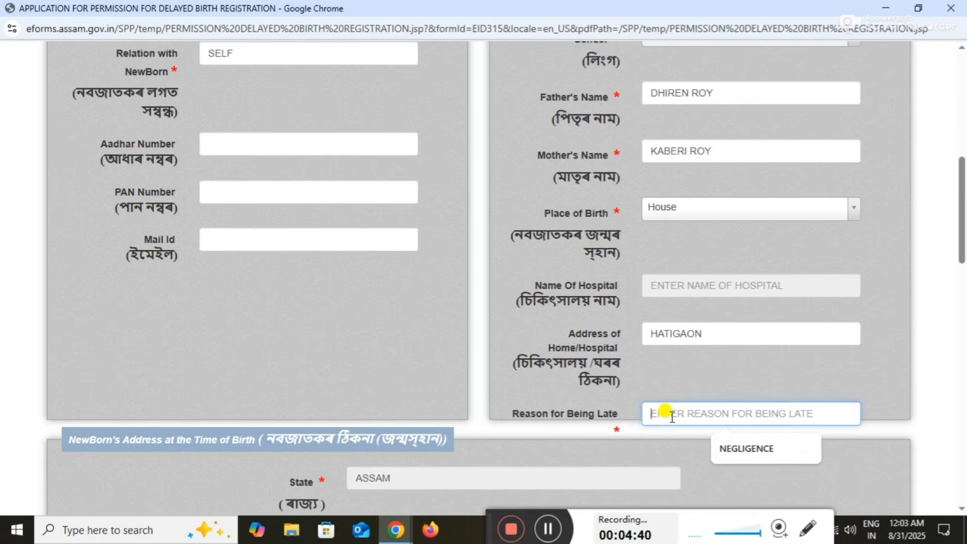
pyautogui.click(744, 448)
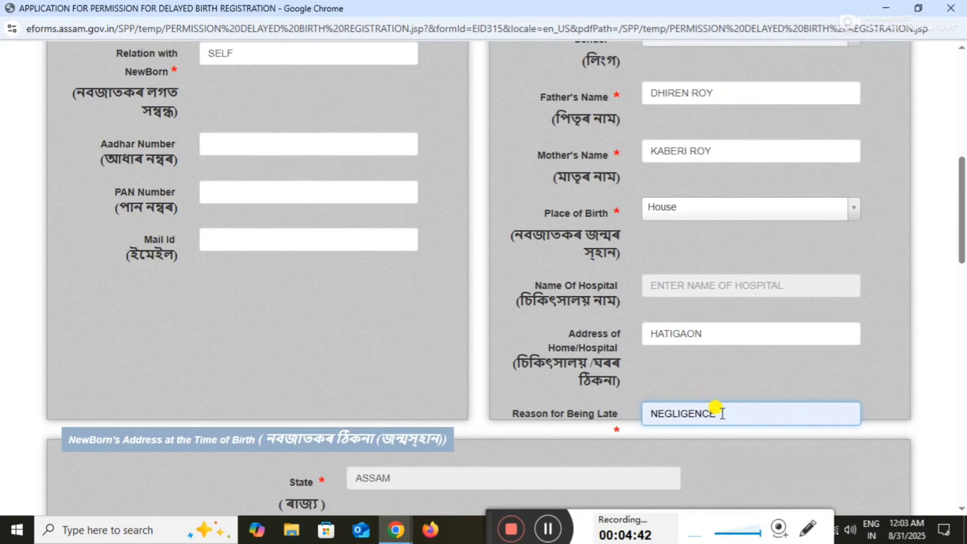
pyautogui.moveTo(963, 247); pyautogui.dragTo(963, 267)
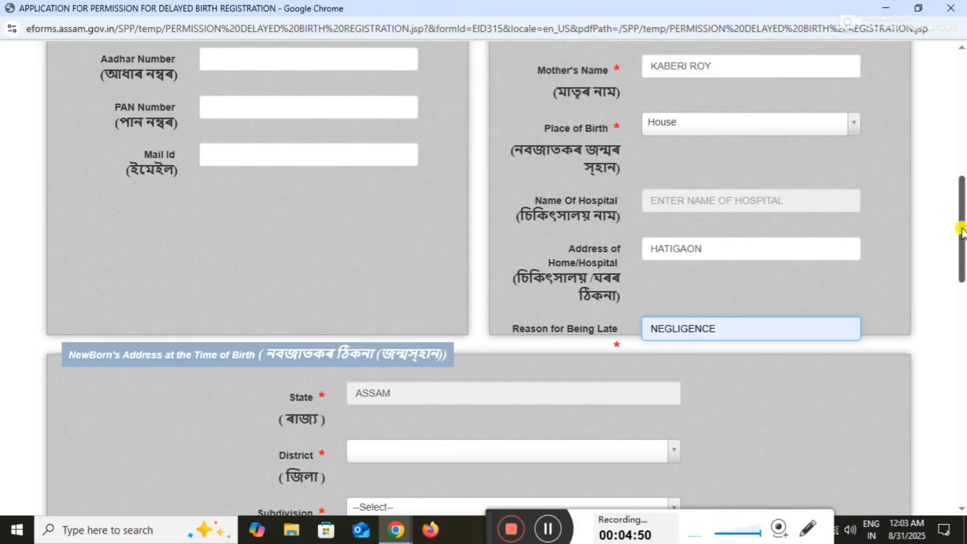
pyautogui.moveTo(960, 229); pyautogui.dragTo(962, 291)
pyautogui.click(611, 181)
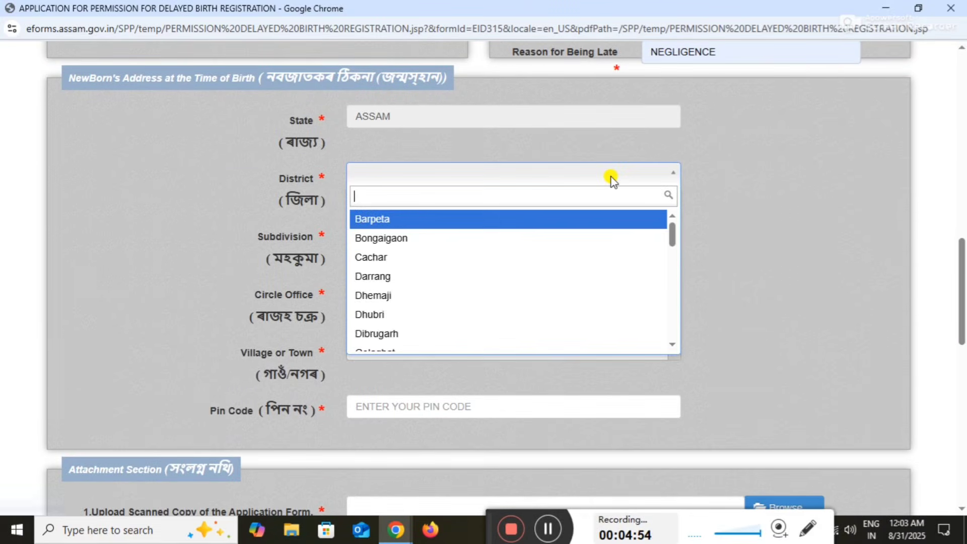
pyautogui.write('nag')
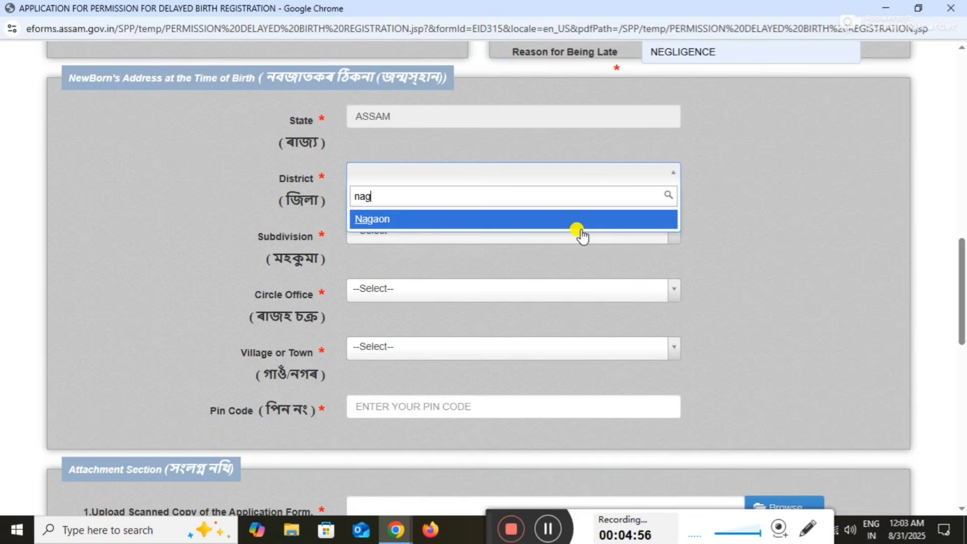
pyautogui.click(564, 221)
pyautogui.click(562, 230)
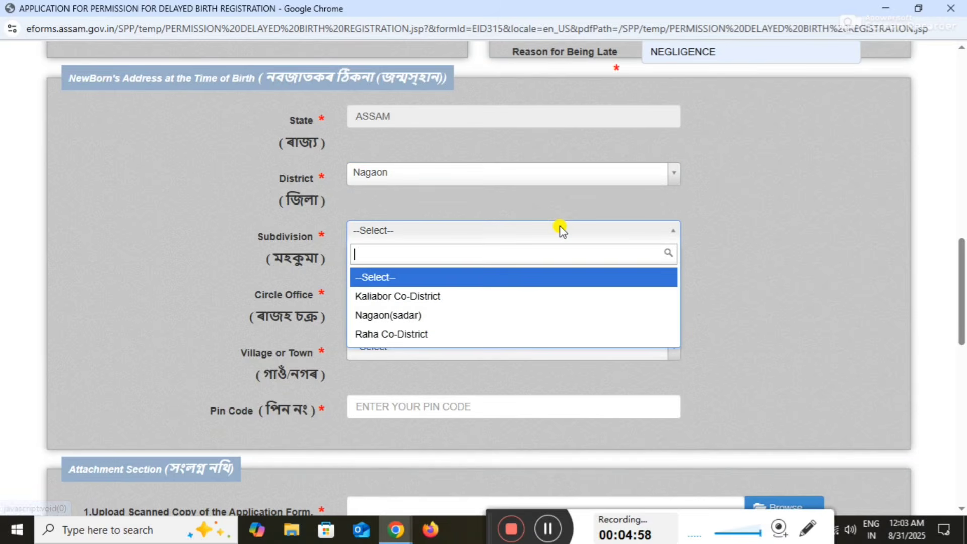
pyautogui.click(486, 296)
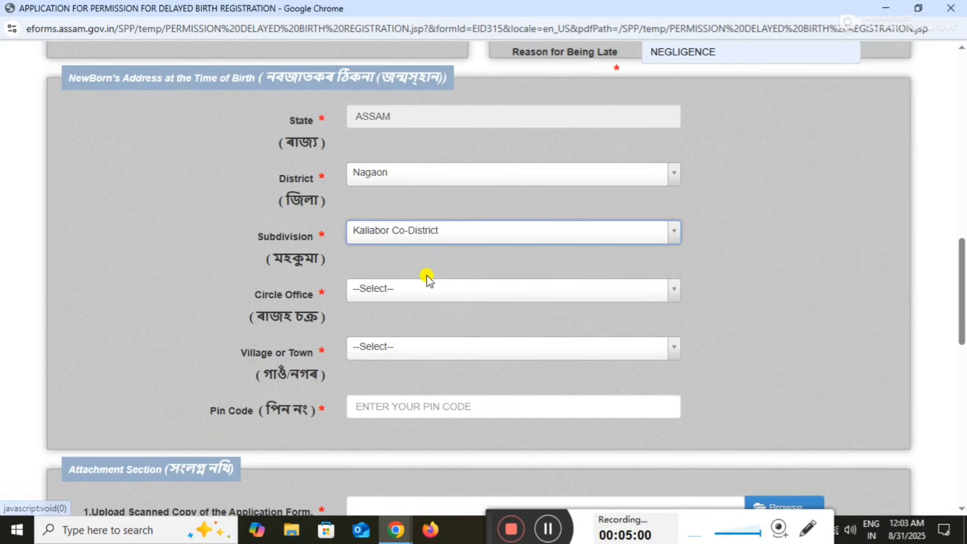
pyautogui.click(424, 293)
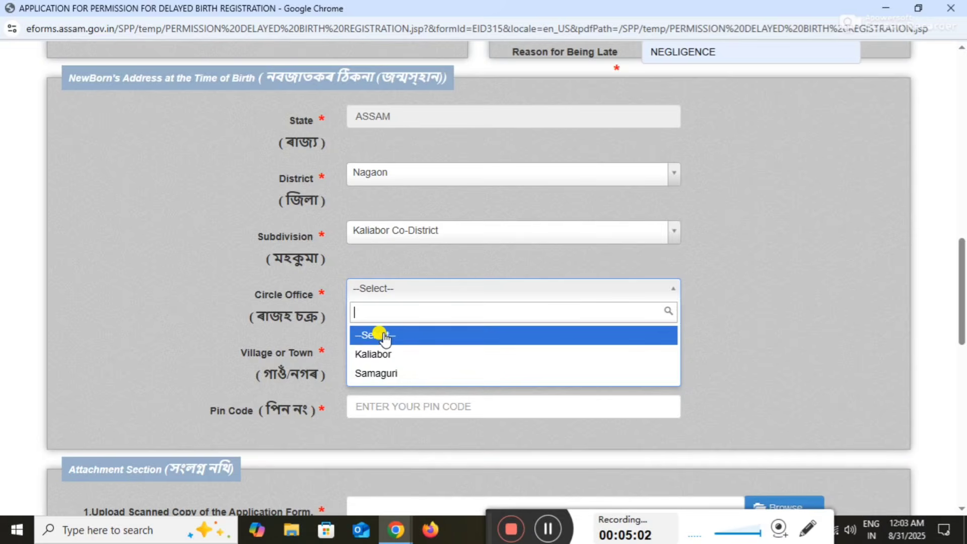
pyautogui.click(386, 357)
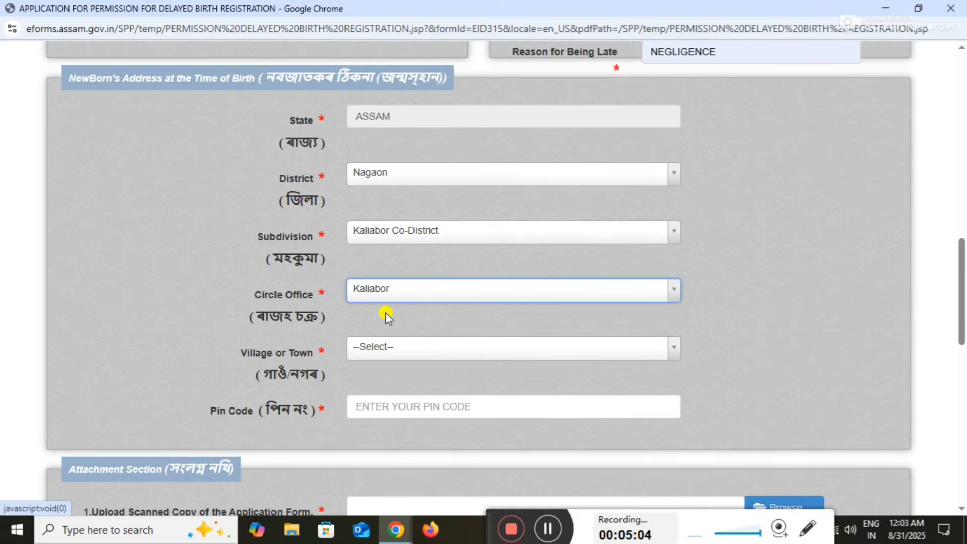
pyautogui.click(392, 351)
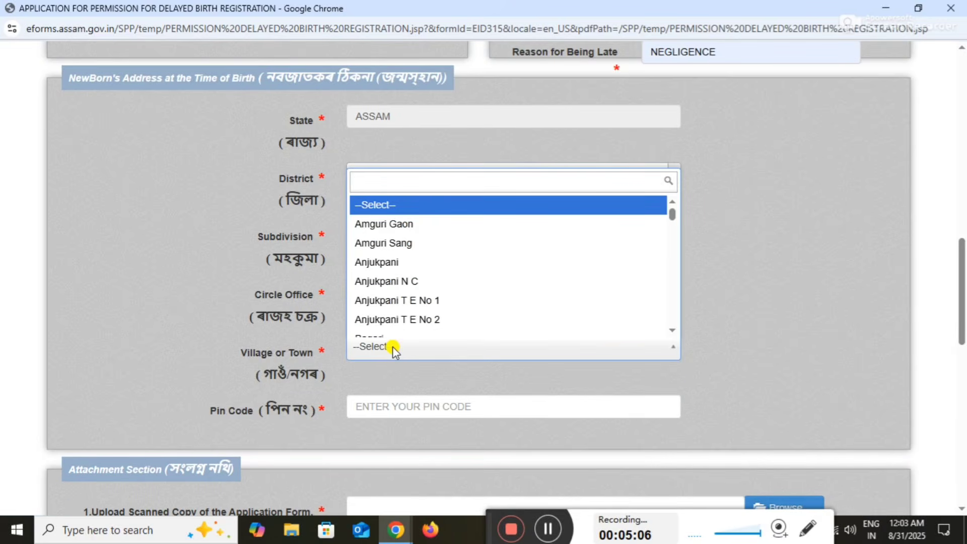
pyautogui.write('hati')
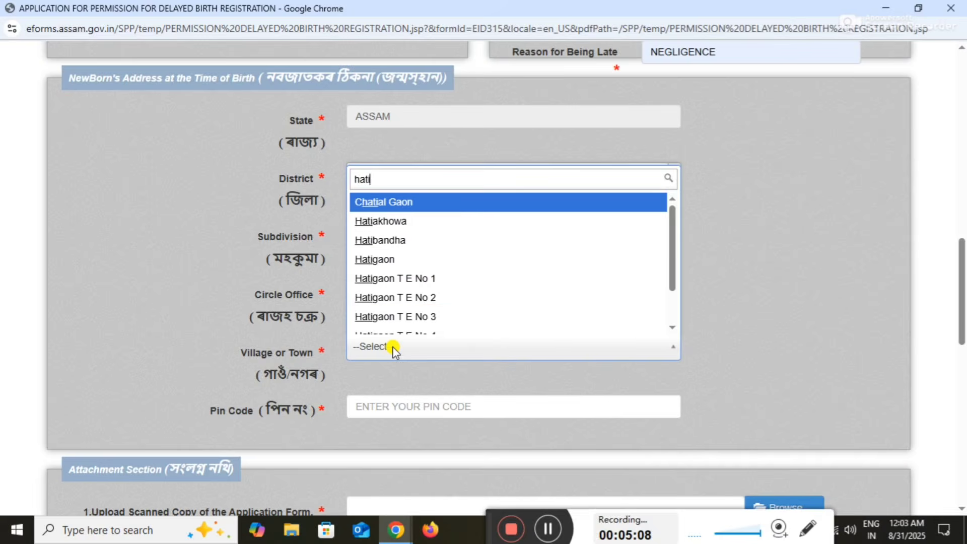
pyautogui.click(438, 329)
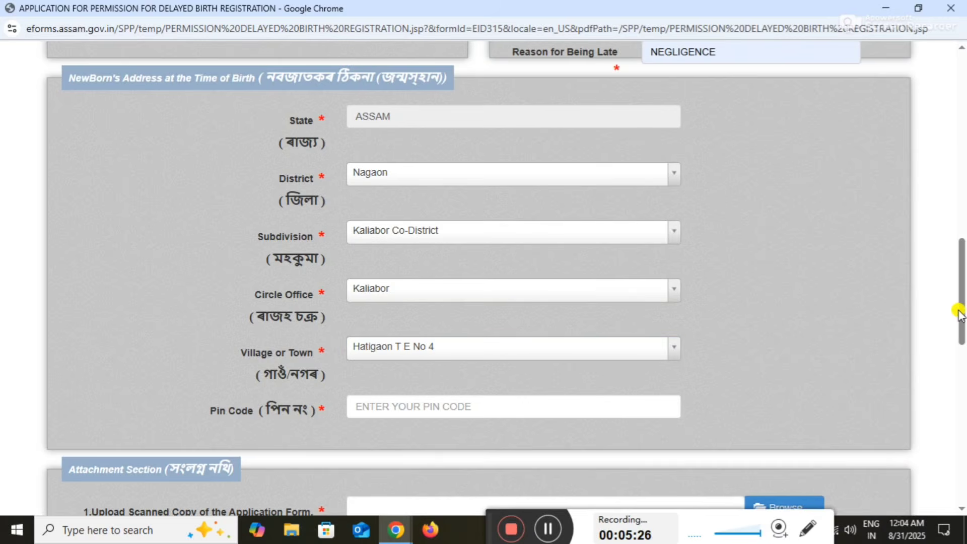
# Enter Pin Code 782138 and scroll down to the Attachment Section
pyautogui.moveTo(962, 310); pyautogui.dragTo(963, 322)
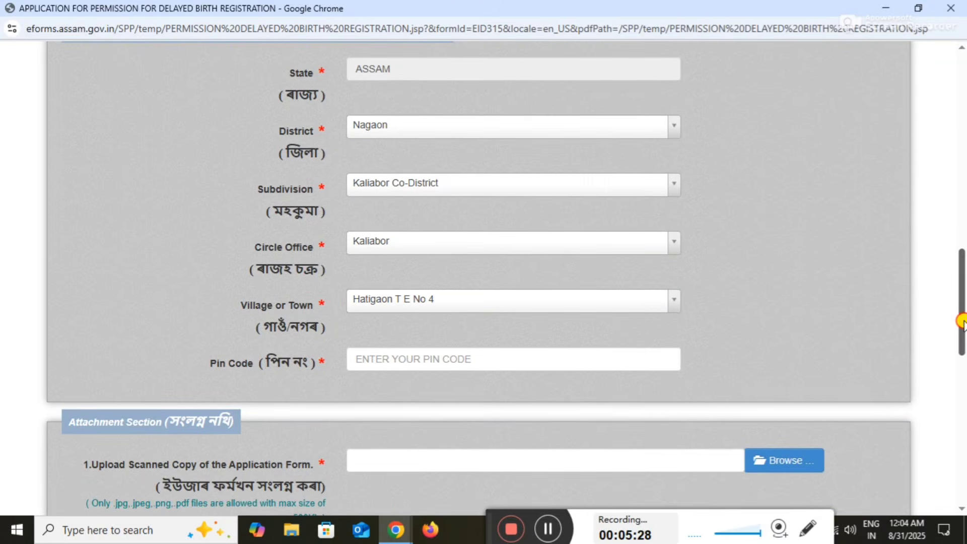
pyautogui.click(578, 359)
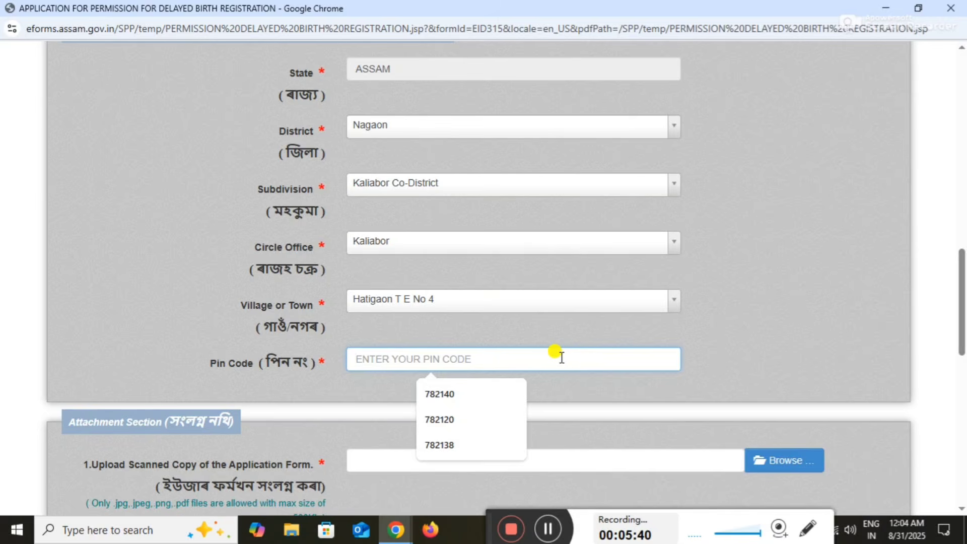
pyautogui.write('782138')
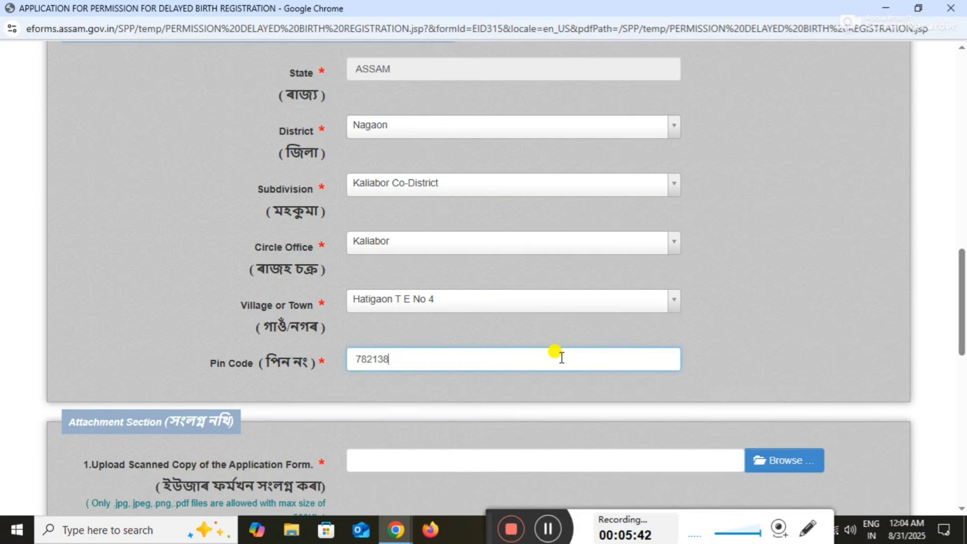
pyautogui.moveTo(963, 288); pyautogui.dragTo(964, 355)
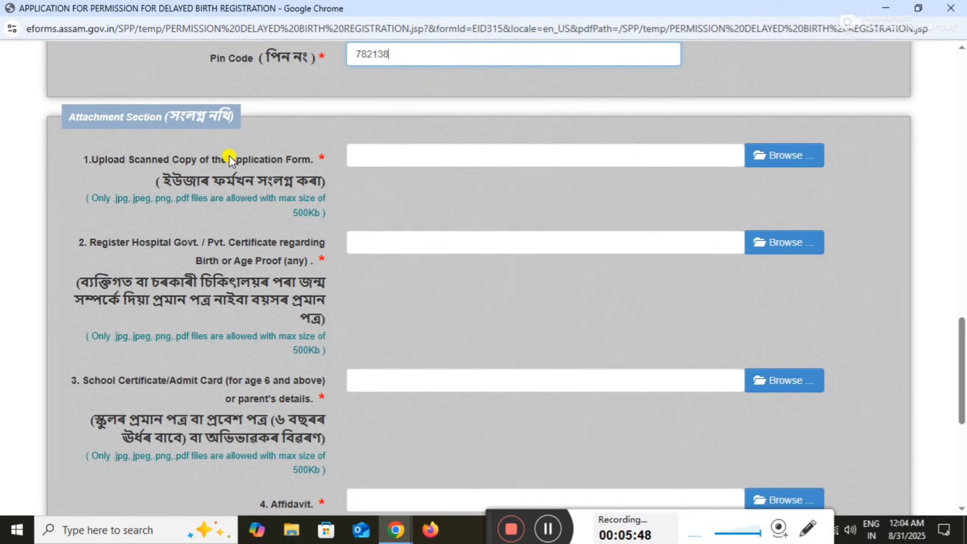
# Switch to the AMTRON Login window and browse the Download Application Forms list
pyautogui.click(400, 532)
pyautogui.click(328, 495)
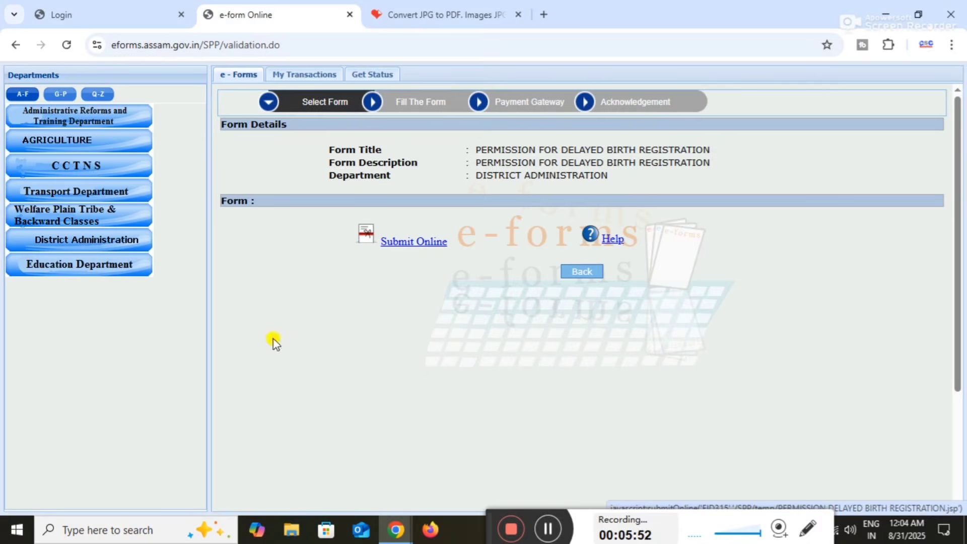
pyautogui.click(65, 8)
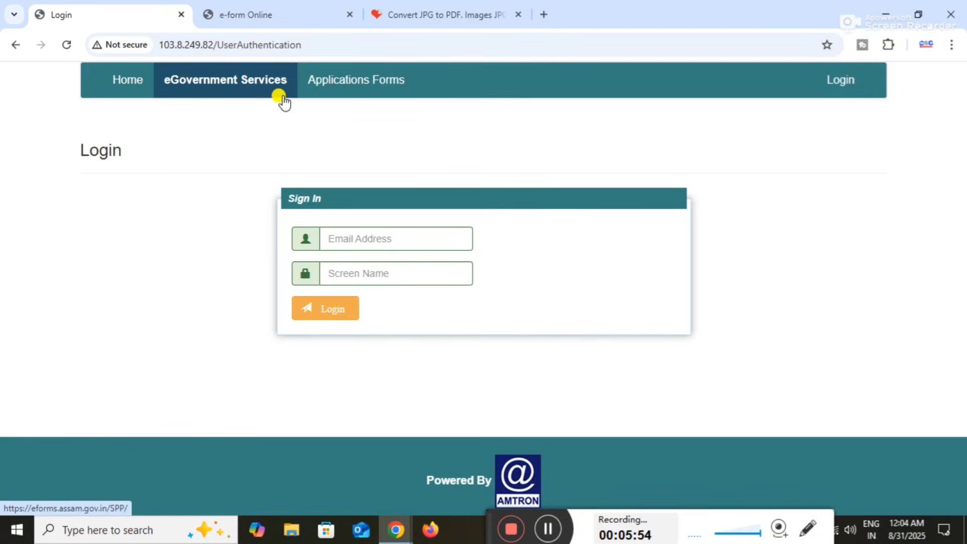
pyautogui.click(354, 90)
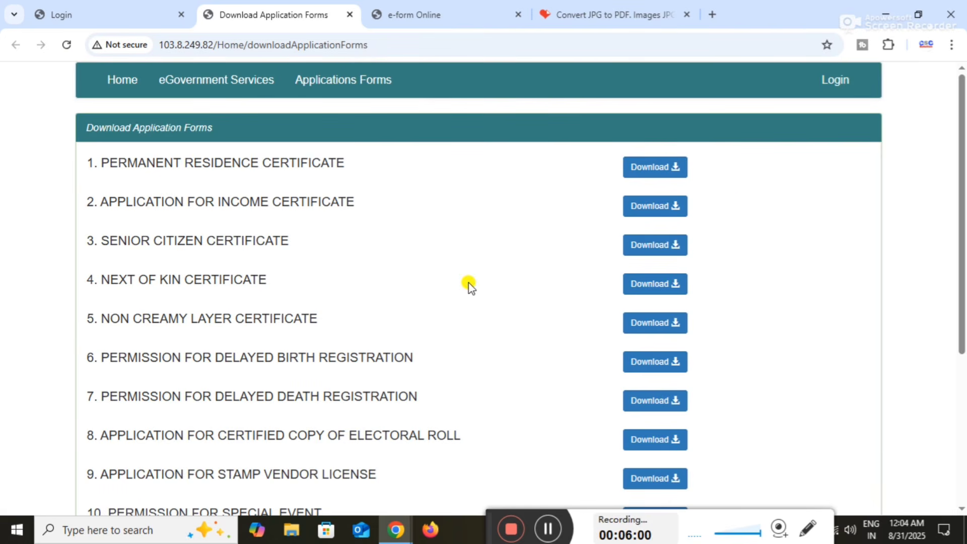
pyautogui.moveTo(964, 196); pyautogui.dragTo(964, 341)
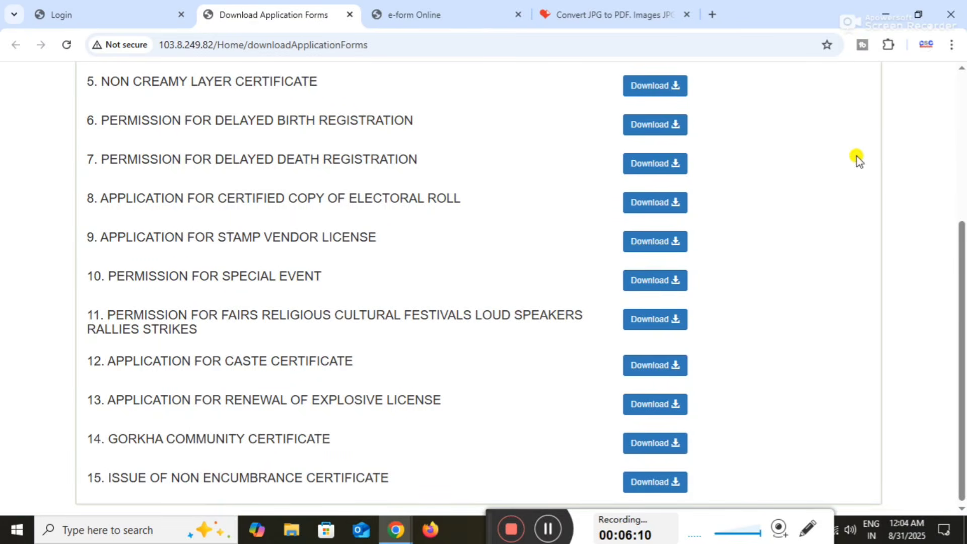
# Back in the birth form window, attach FORM.PDF from the applicant's folder to the first attachment field
pyautogui.click(442, 16)
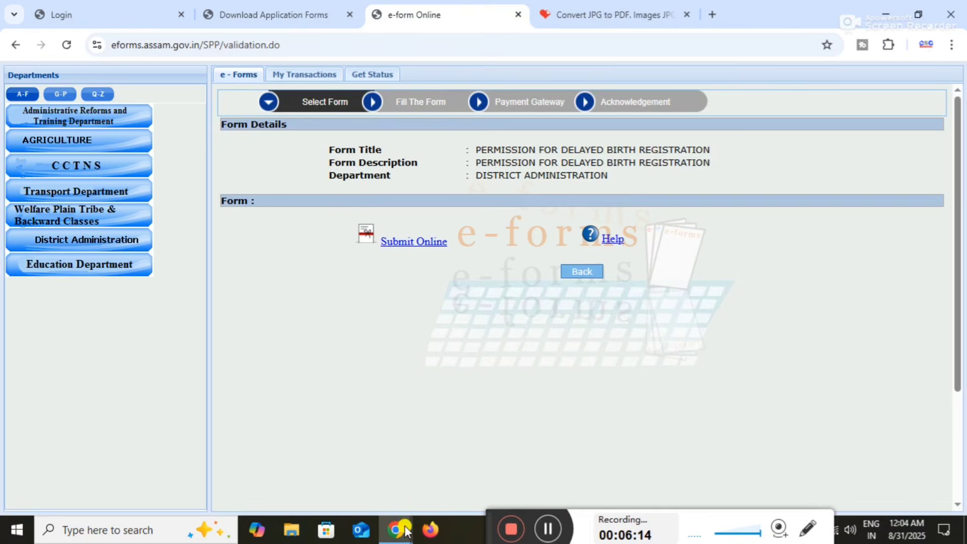
pyautogui.moveTo(401, 526)
pyautogui.click(463, 470)
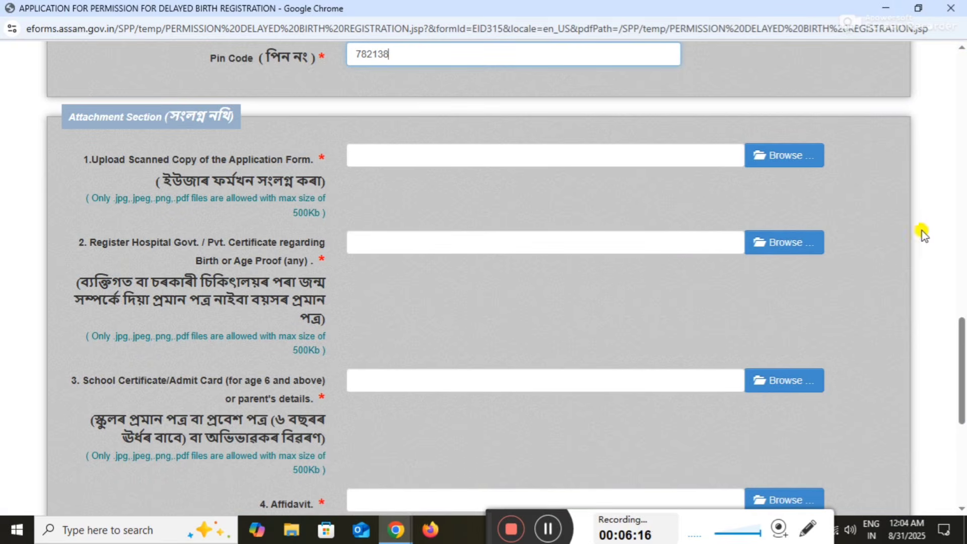
pyautogui.rightClick(963, 326)
pyautogui.moveTo(963, 336); pyautogui.dragTo(963, 331)
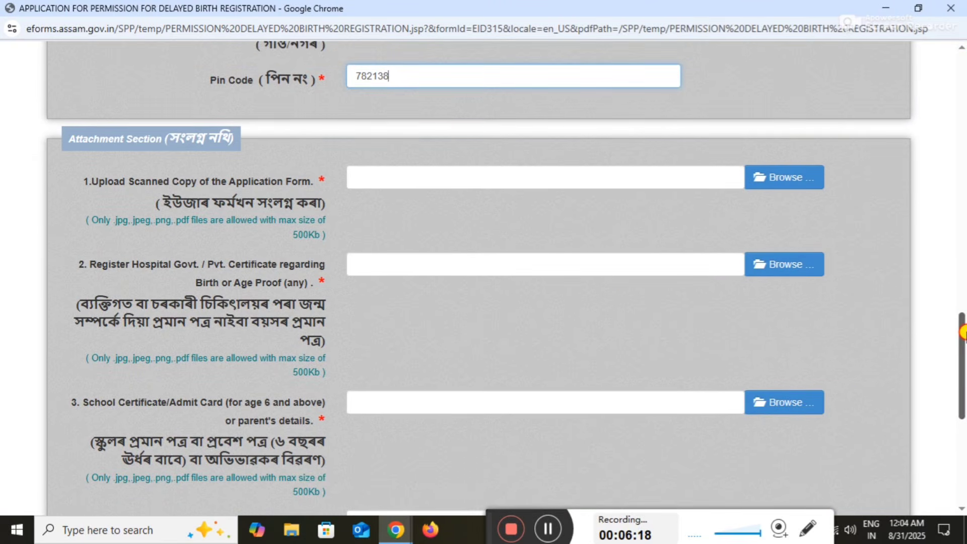
pyautogui.click(789, 184)
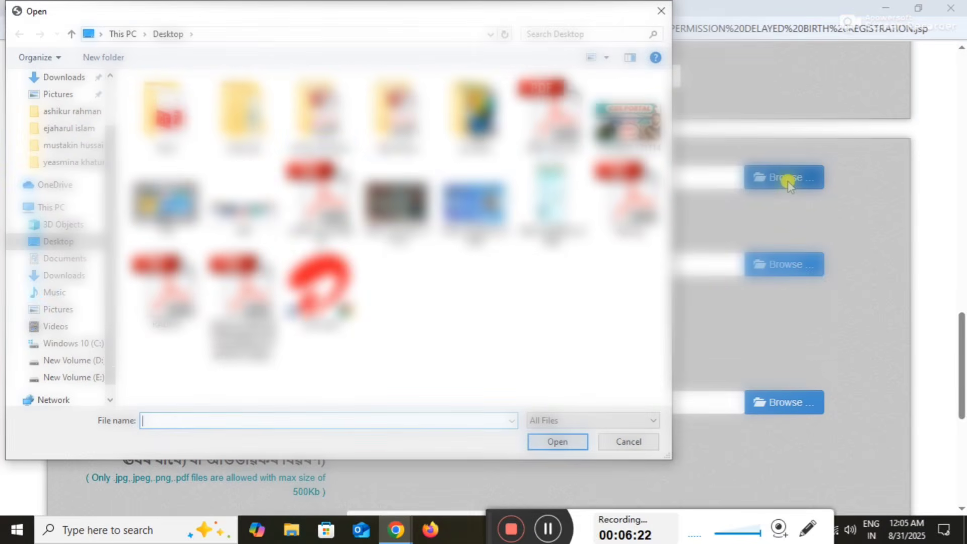
pyautogui.doubleClick(320, 132)
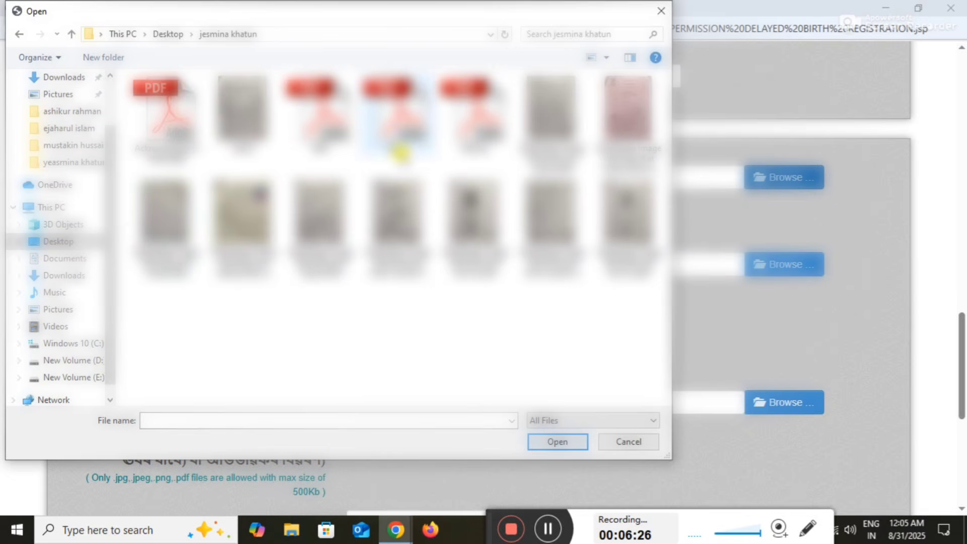
pyautogui.click(402, 143)
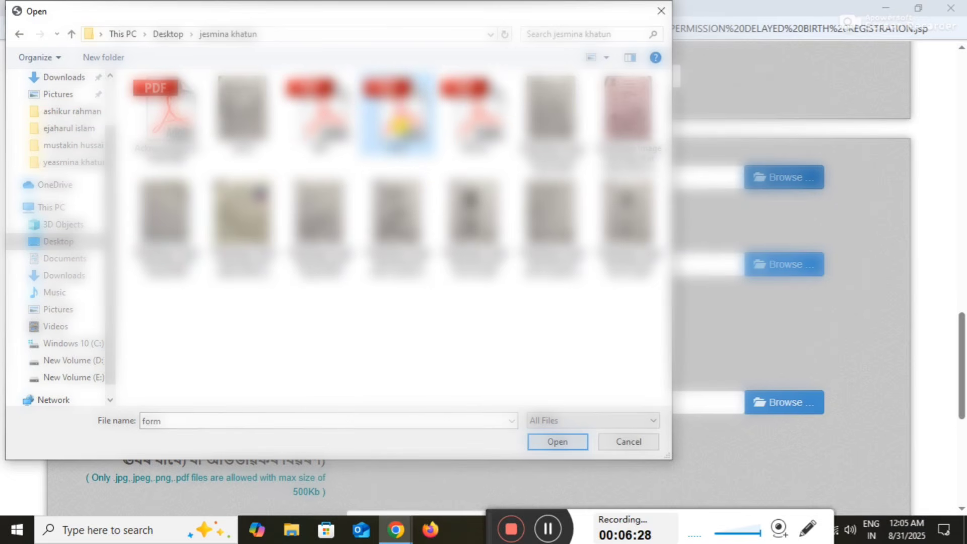
pyautogui.doubleClick(400, 126)
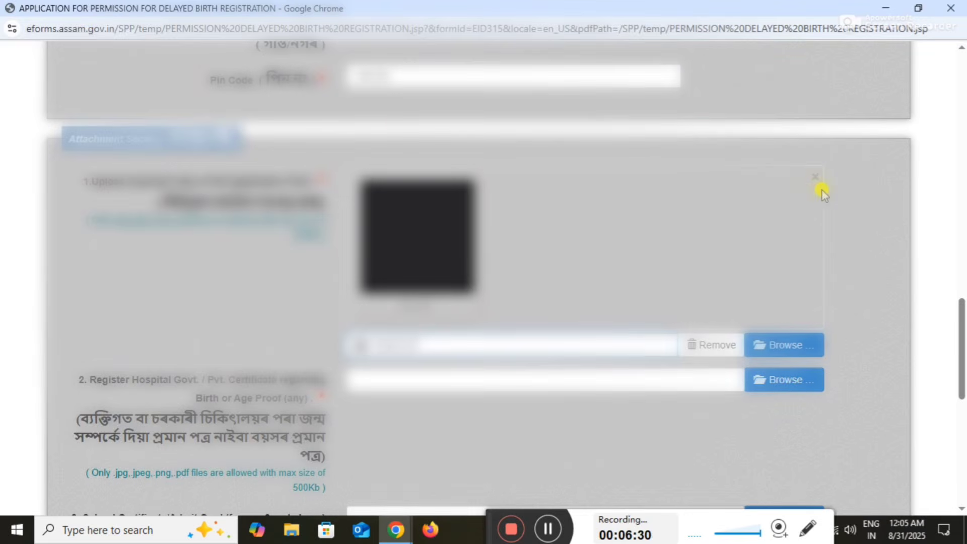
pyautogui.moveTo(962, 312); pyautogui.dragTo(963, 335)
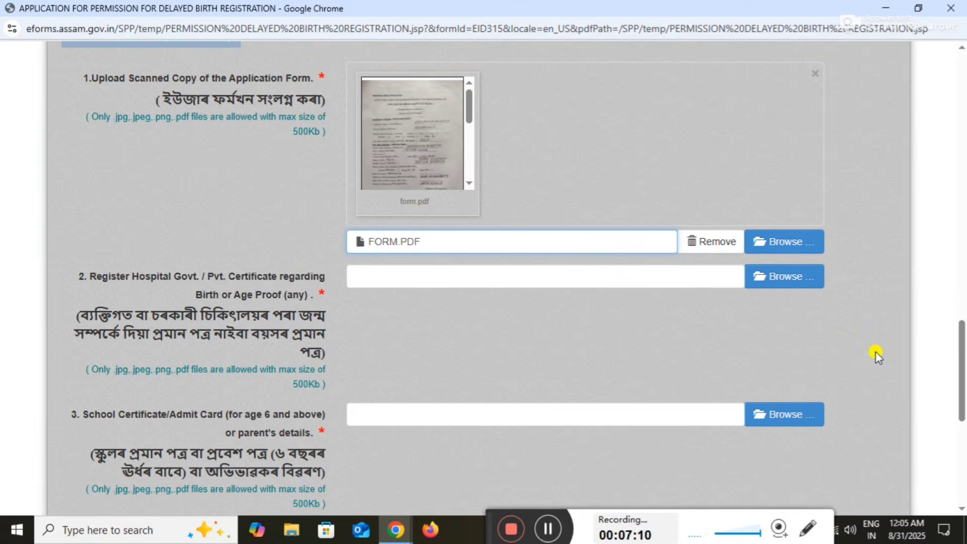
pyautogui.hotkey('ctrl', '+')
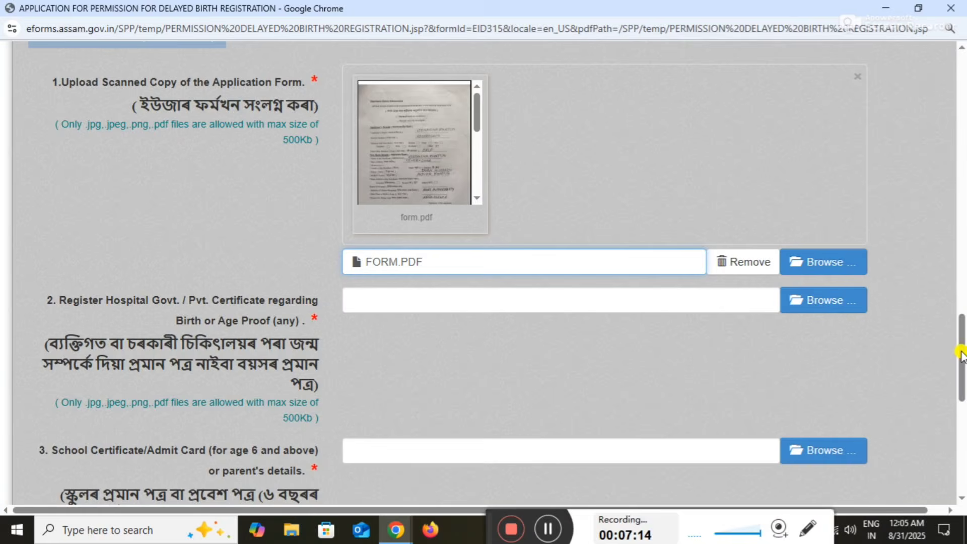
# Attach 'WhatsApp Image 2025-08-29 at 9.47.32 AM 1.jpeg' as the birth/age proof in field 2
pyautogui.moveTo(961, 355); pyautogui.dragTo(961, 357)
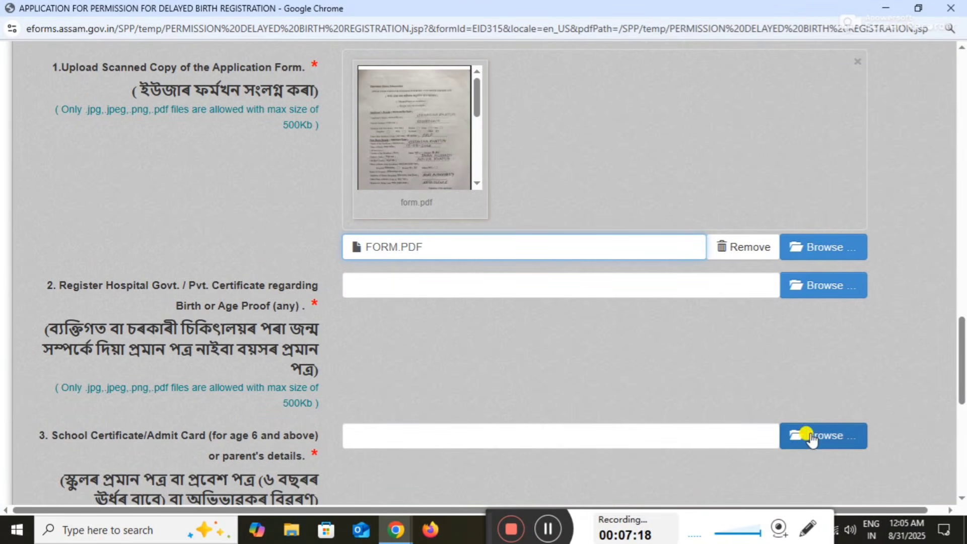
pyautogui.click(833, 355)
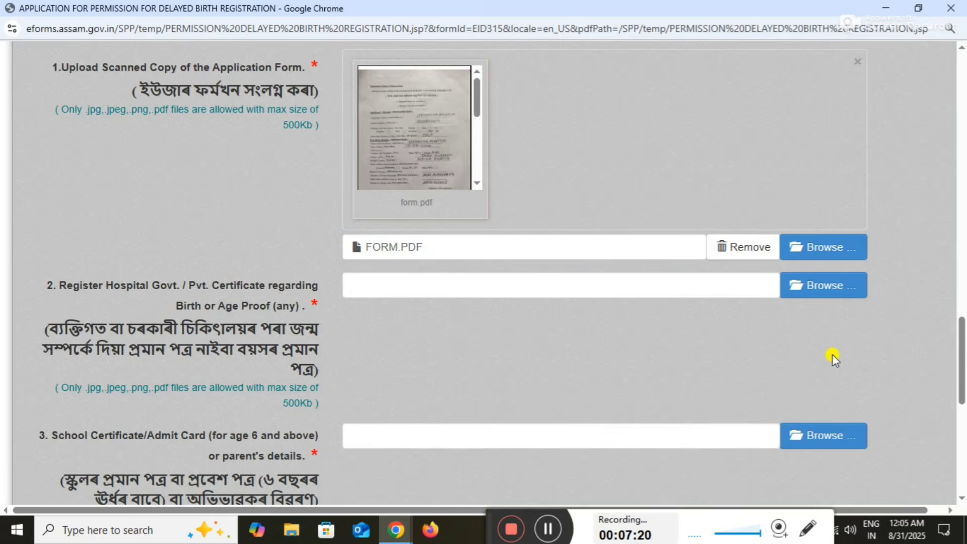
pyautogui.click(796, 295)
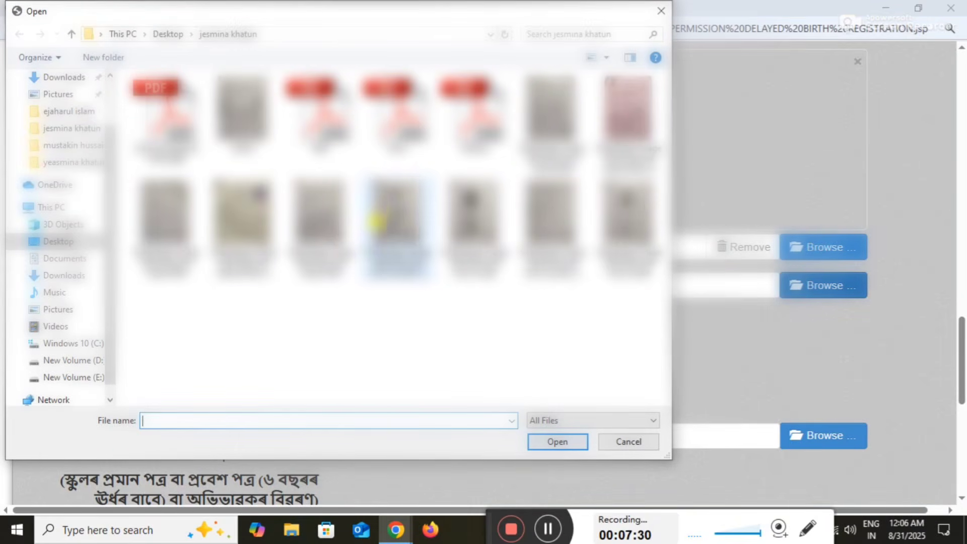
pyautogui.doubleClick(377, 216)
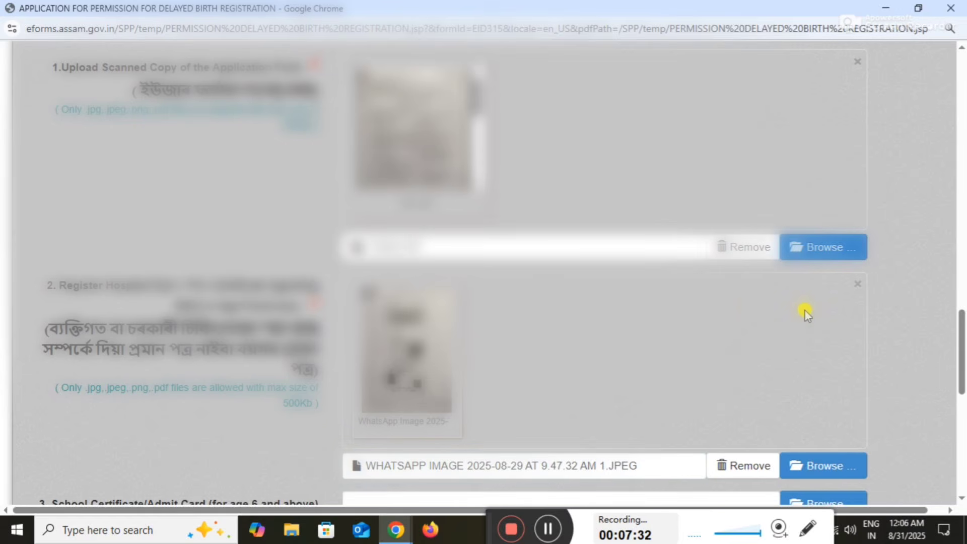
pyautogui.scroll(-5, 907, 373)
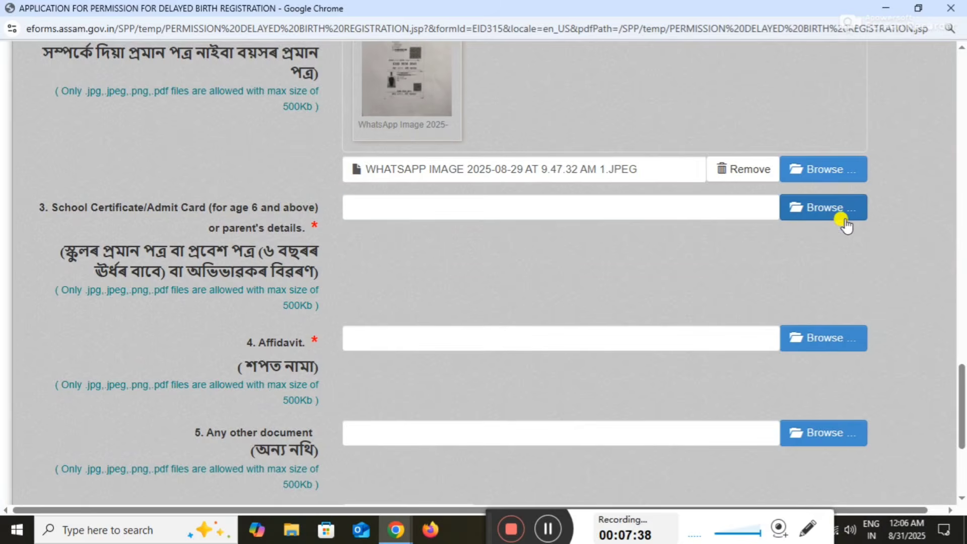
# Attach admit.jpeg to the School Certificate/Admit Card field
pyautogui.click(842, 216)
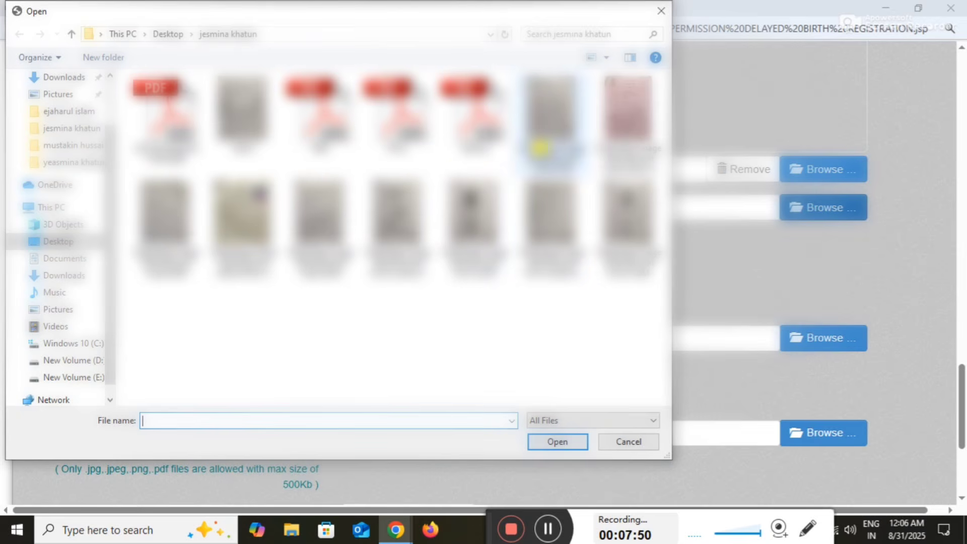
pyautogui.doubleClick(259, 211)
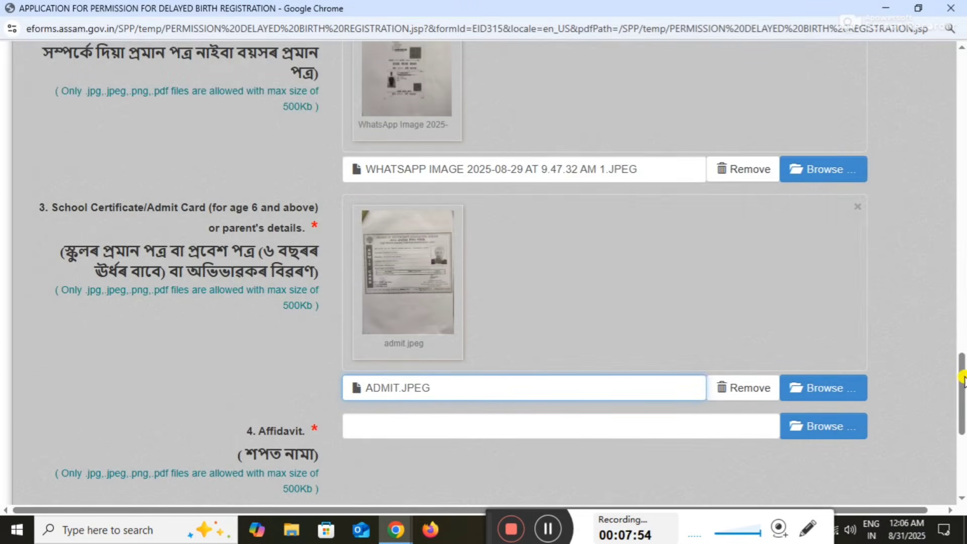
pyautogui.moveTo(964, 376); pyautogui.dragTo(962, 398)
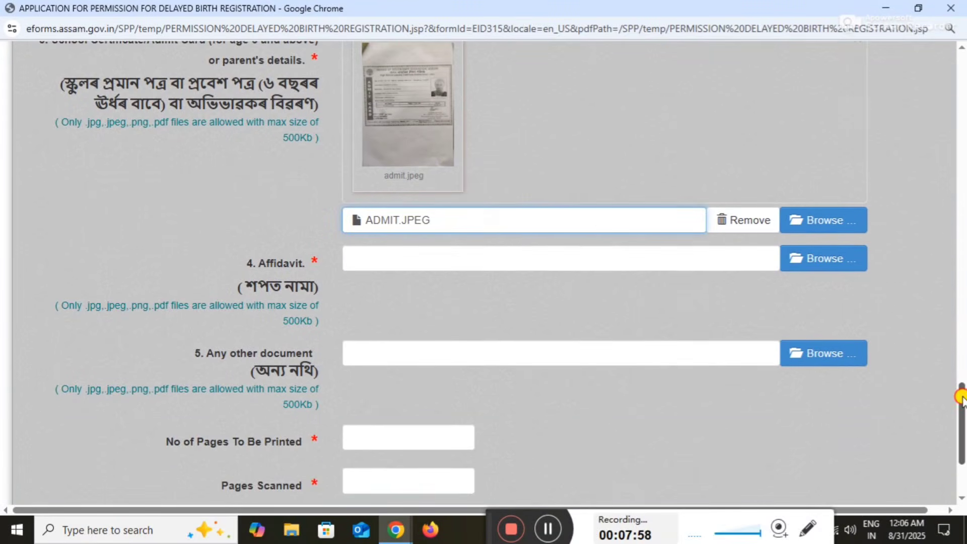
# Attach affd.pdf to the Affidavit field
pyautogui.click(821, 255)
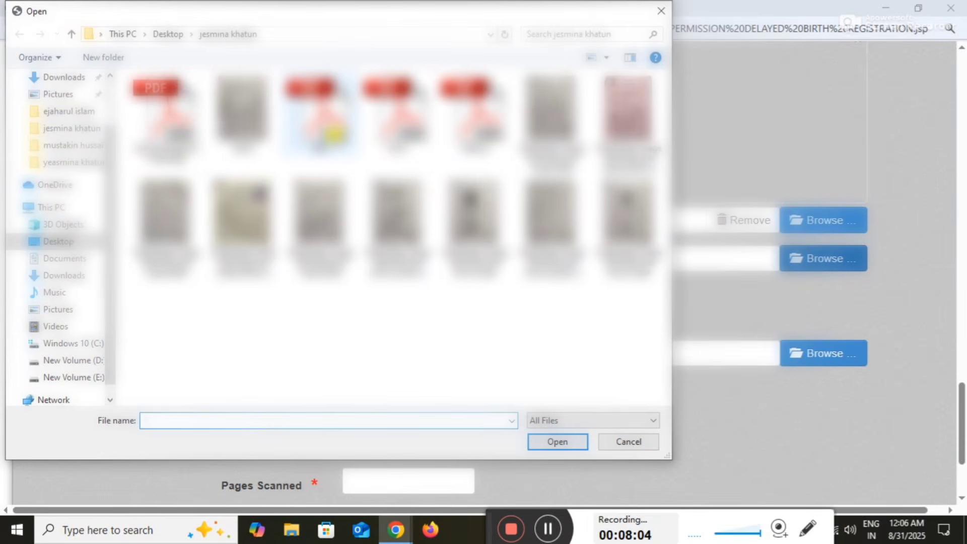
pyautogui.doubleClick(333, 133)
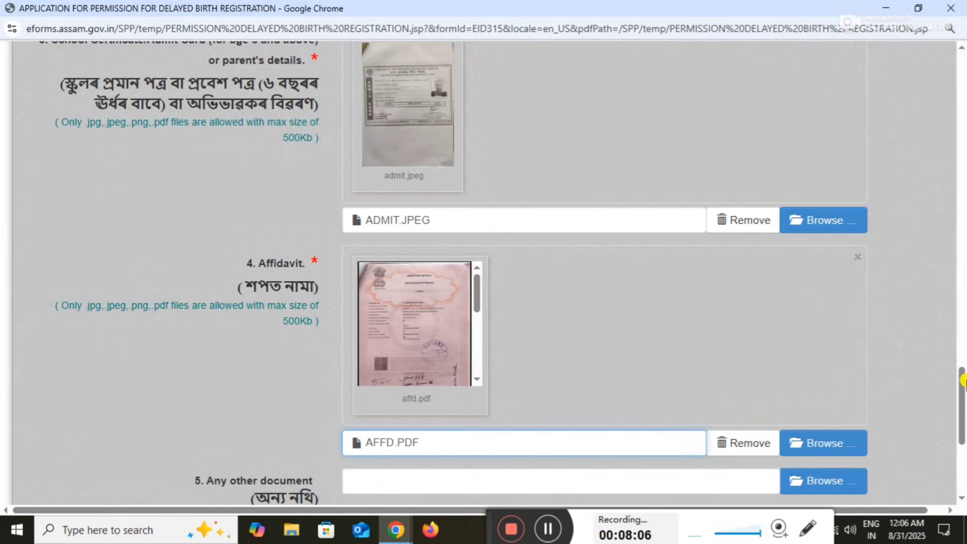
pyautogui.moveTo(964, 385); pyautogui.dragTo(963, 416)
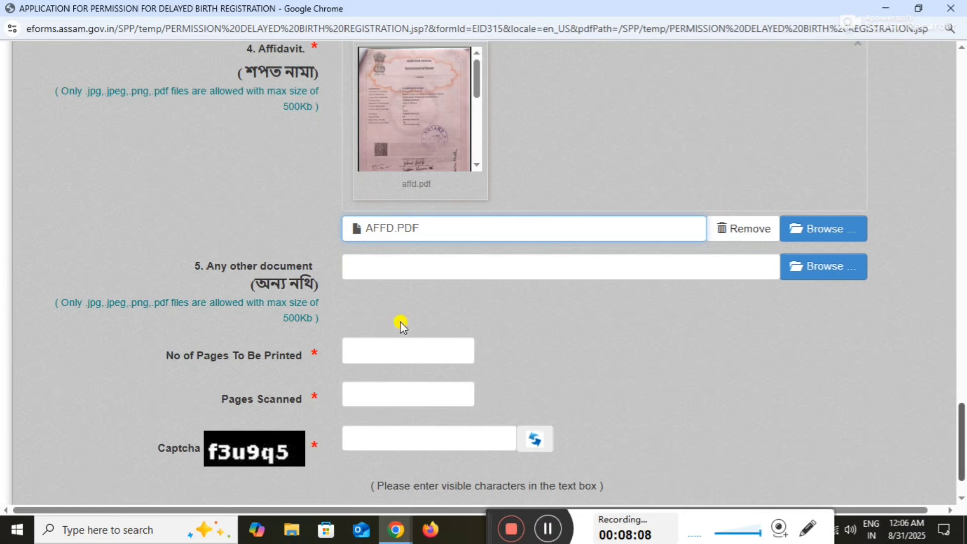
# After looking through the WhatsApp images, attach othrere.pdf under Any other document
pyautogui.click(803, 277)
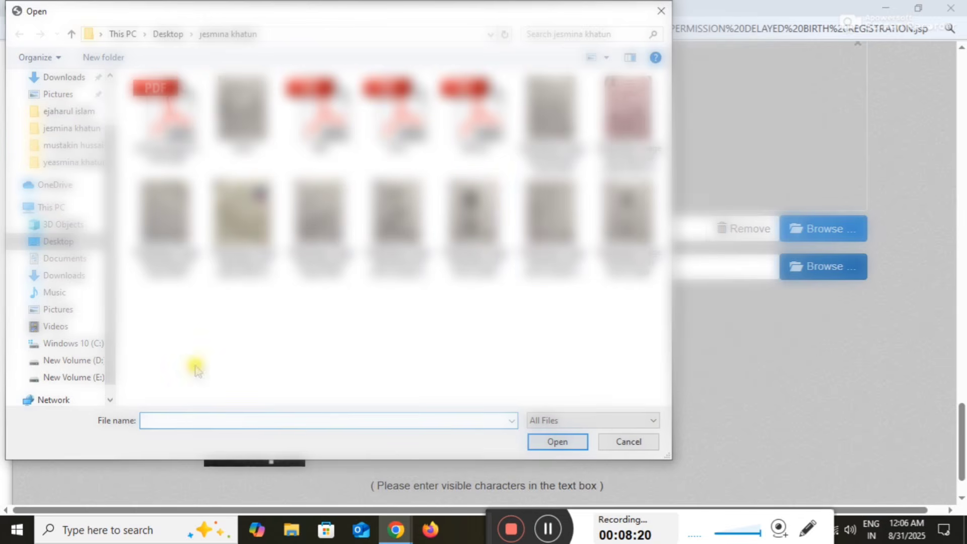
pyautogui.click(241, 241)
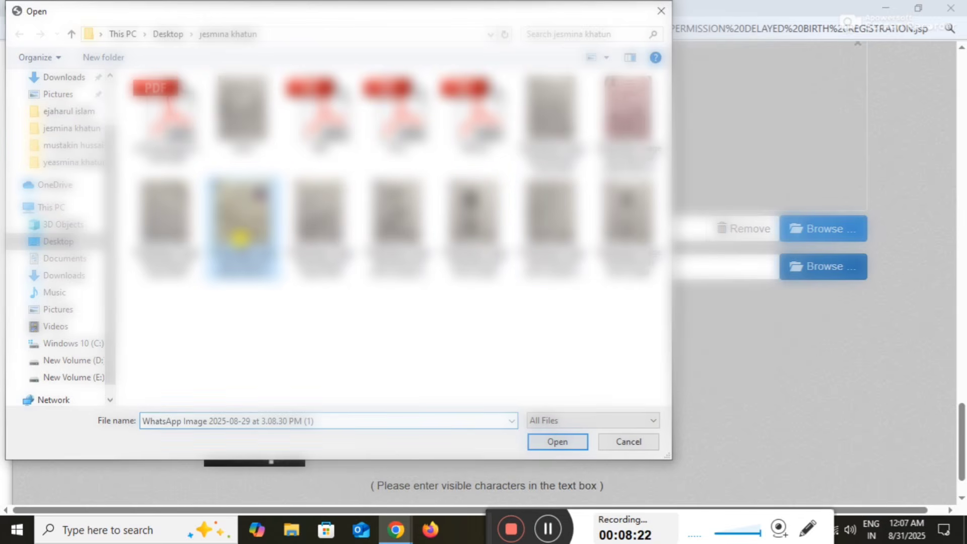
pyautogui.click(461, 242)
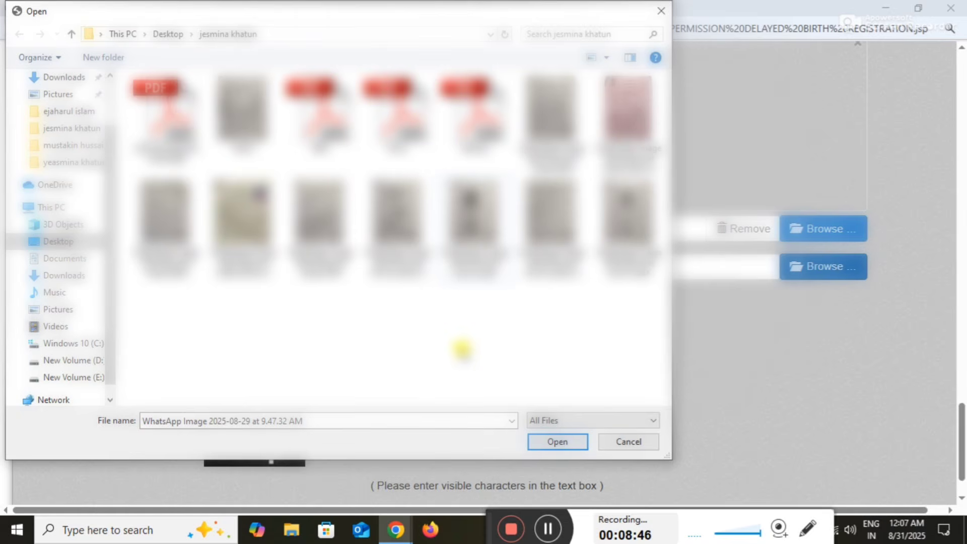
pyautogui.click(239, 228)
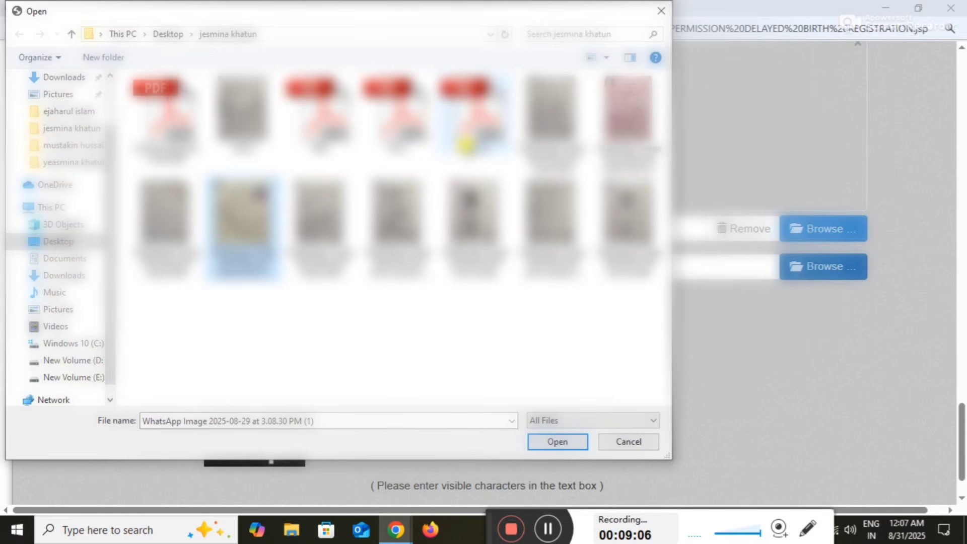
pyautogui.doubleClick(466, 145)
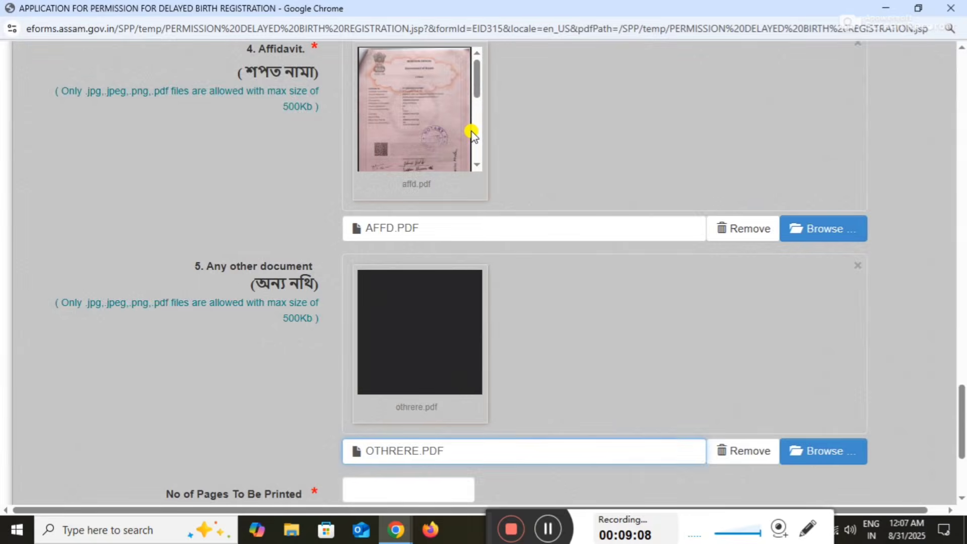
# Switch to the iLovePDF tab and reopen its JPG to PDF tool
pyautogui.click(389, 537)
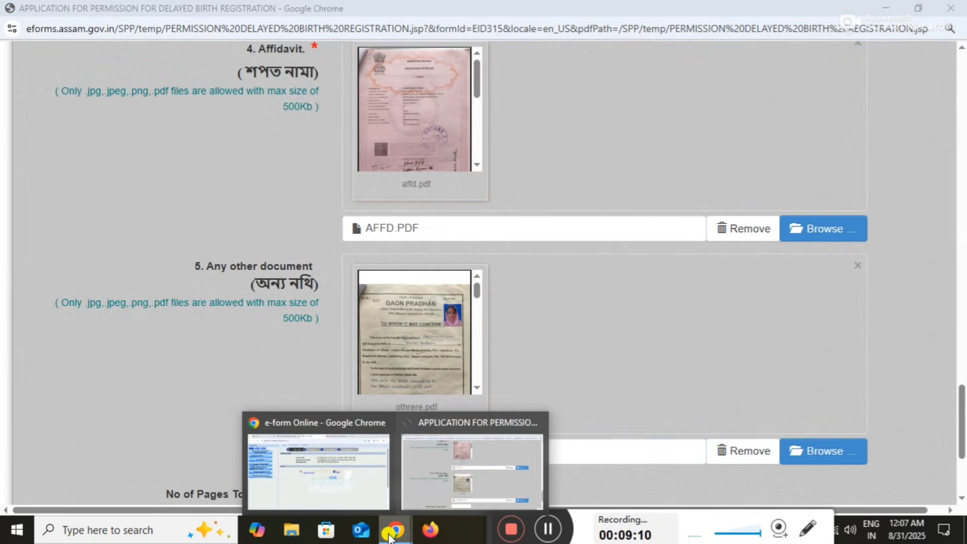
pyautogui.click(384, 469)
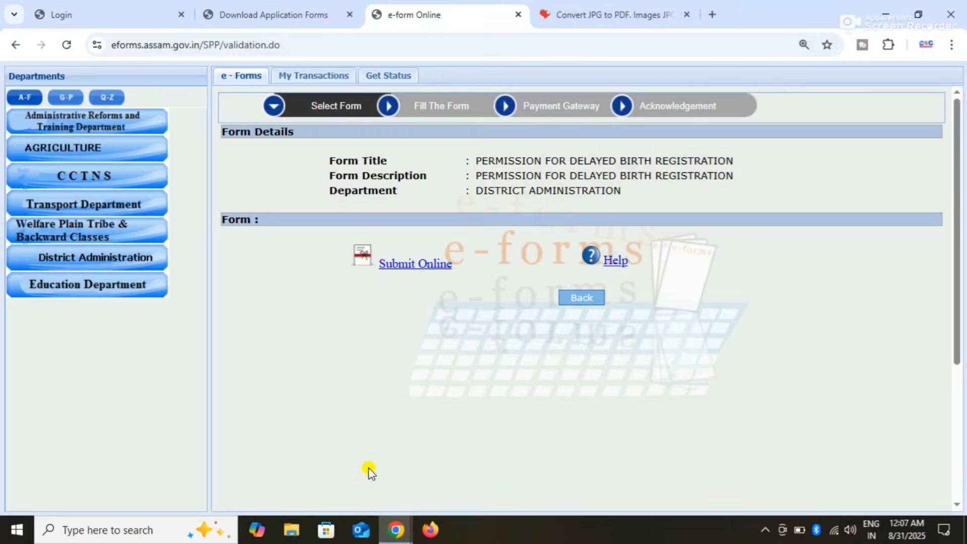
pyautogui.click(612, 7)
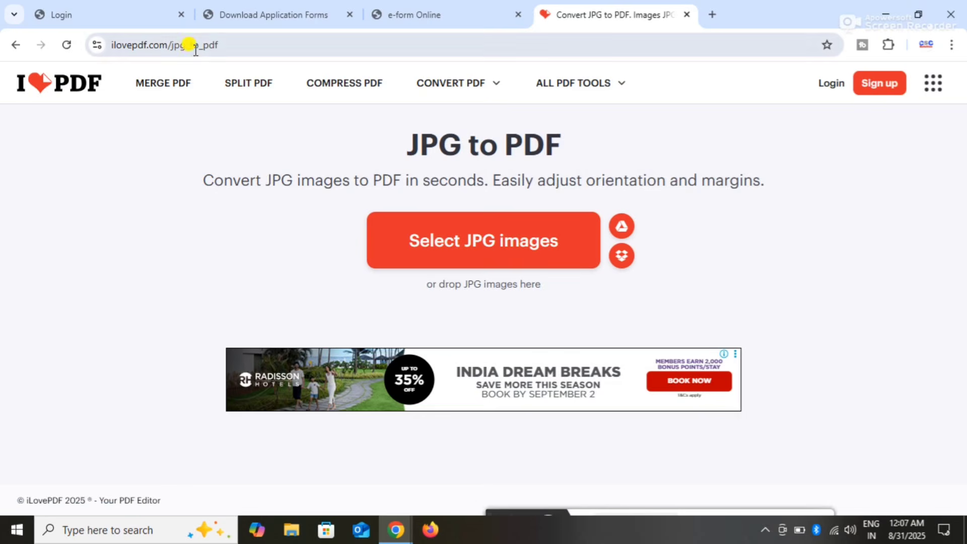
pyautogui.moveTo(452, 90)
pyautogui.moveTo(397, 128); pyautogui.dragTo(377, 143)
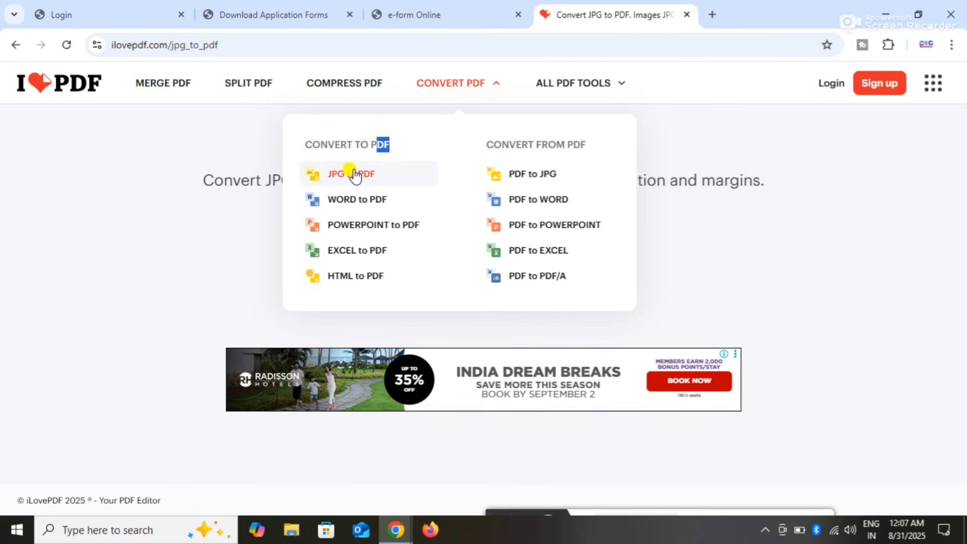
pyautogui.click(353, 174)
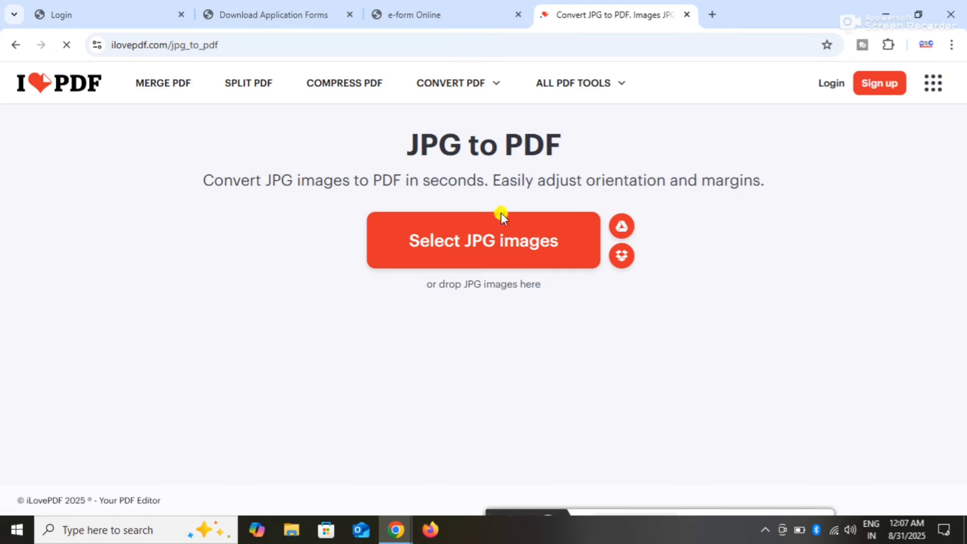
# Select four WhatsApp images and upload them to the JPG to PDF converter
pyautogui.click(456, 252)
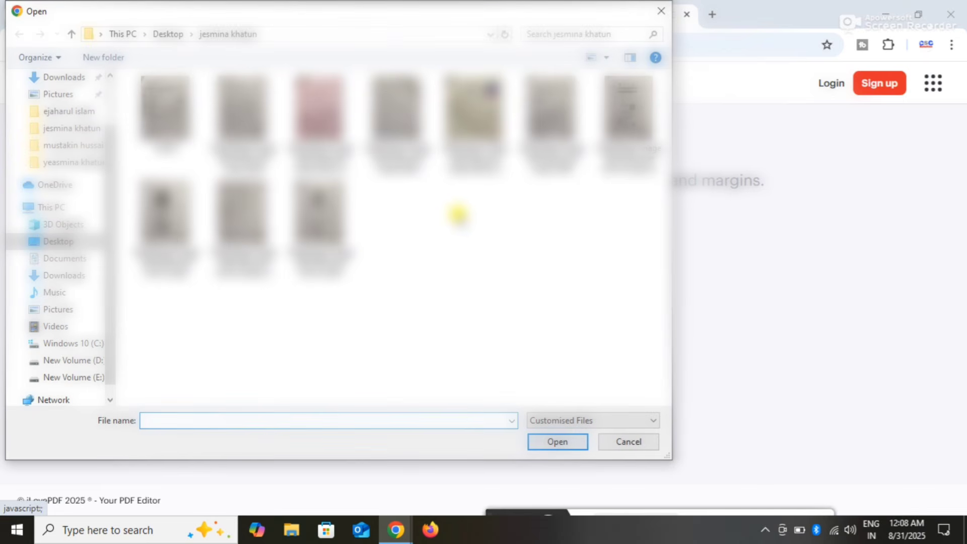
pyautogui.click(480, 118)
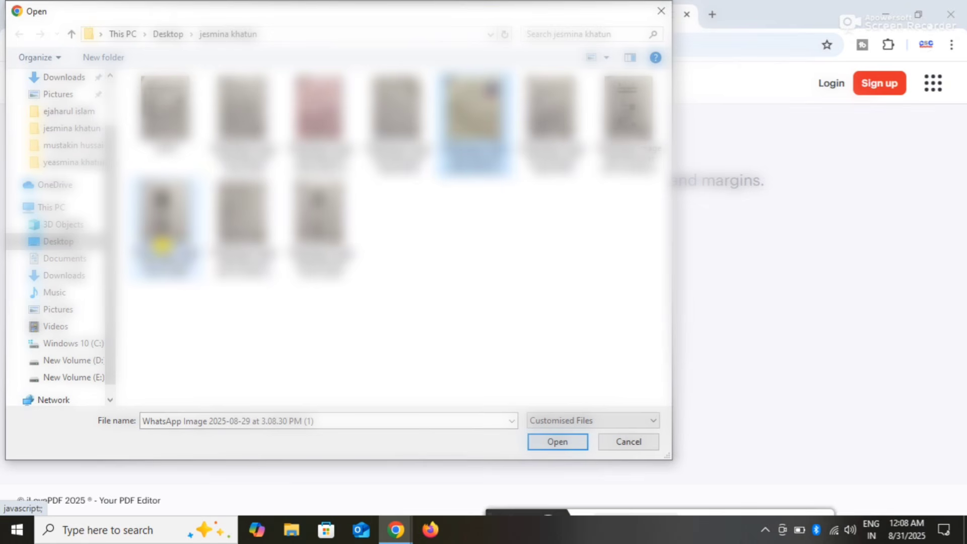
pyautogui.keyDown('ctrl'); pyautogui.click(162, 237); pyautogui.keyUp('ctrl')
pyautogui.keyDown('ctrl'); pyautogui.click(345, 217); pyautogui.keyUp('ctrl')
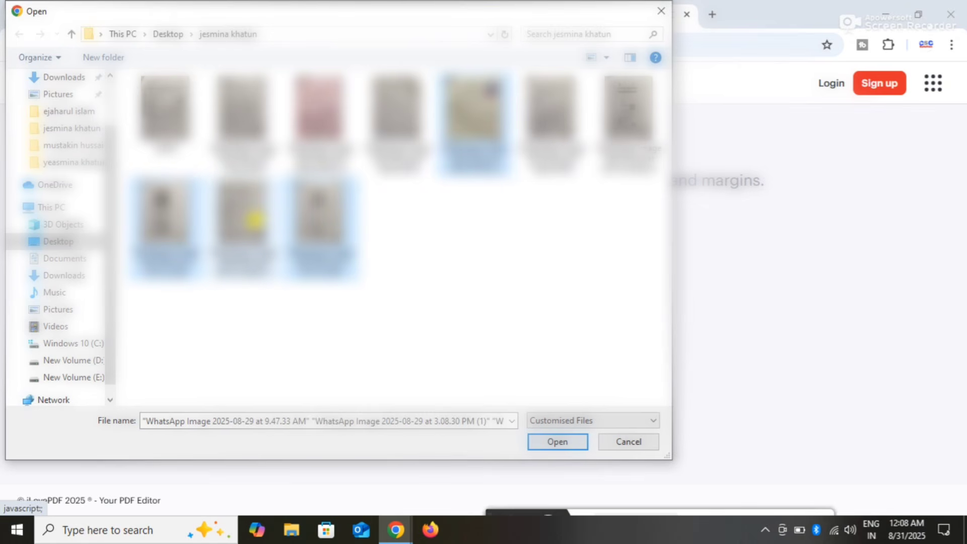
pyautogui.keyDown('ctrl'); pyautogui.click(254, 220); pyautogui.keyUp('ctrl')
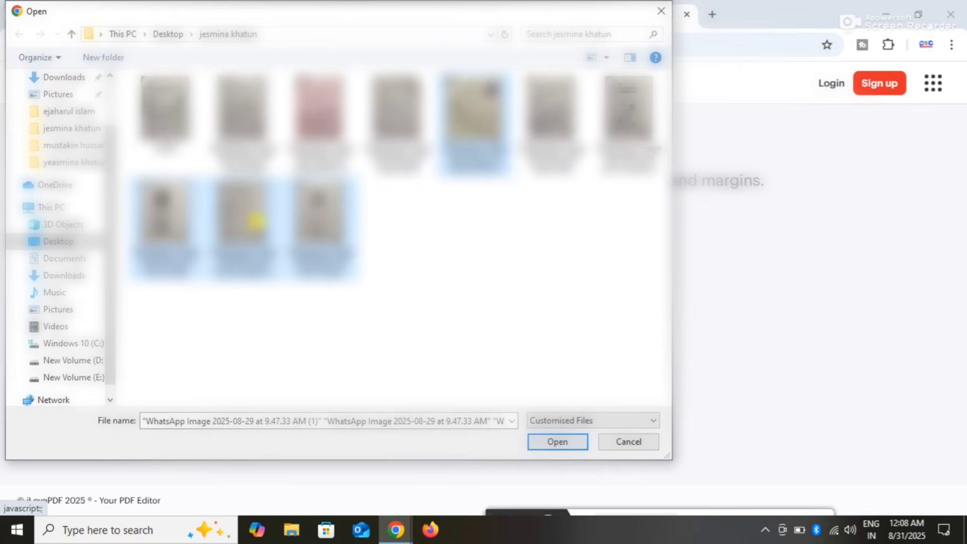
pyautogui.click(557, 442)
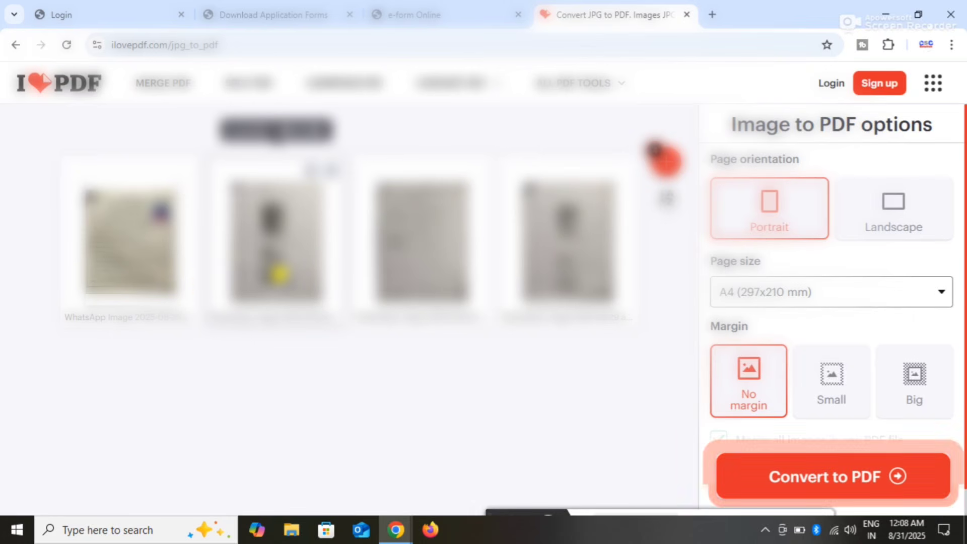
# Move the person photo into third position, then return to the birth registration form
pyautogui.moveTo(529, 257); pyautogui.dragTo(395, 261)
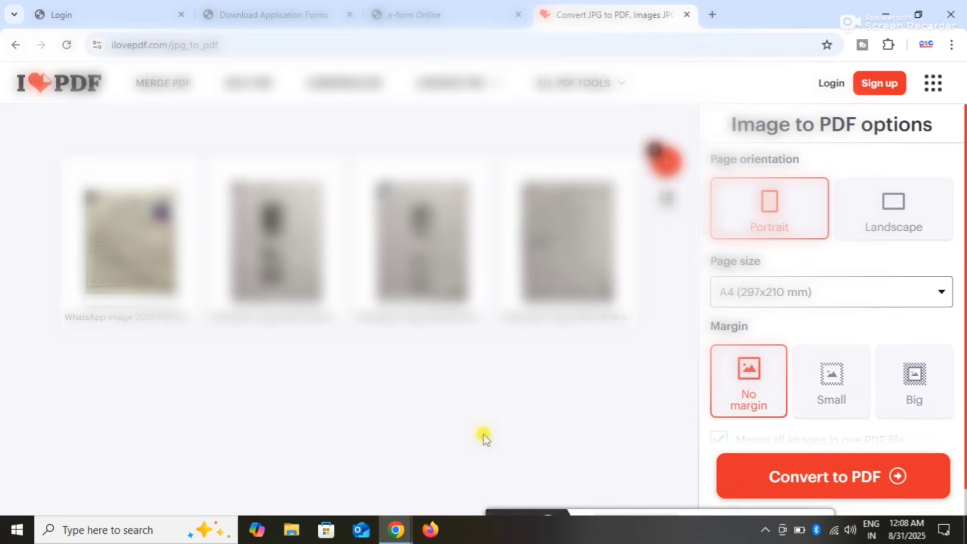
pyautogui.moveTo(404, 518)
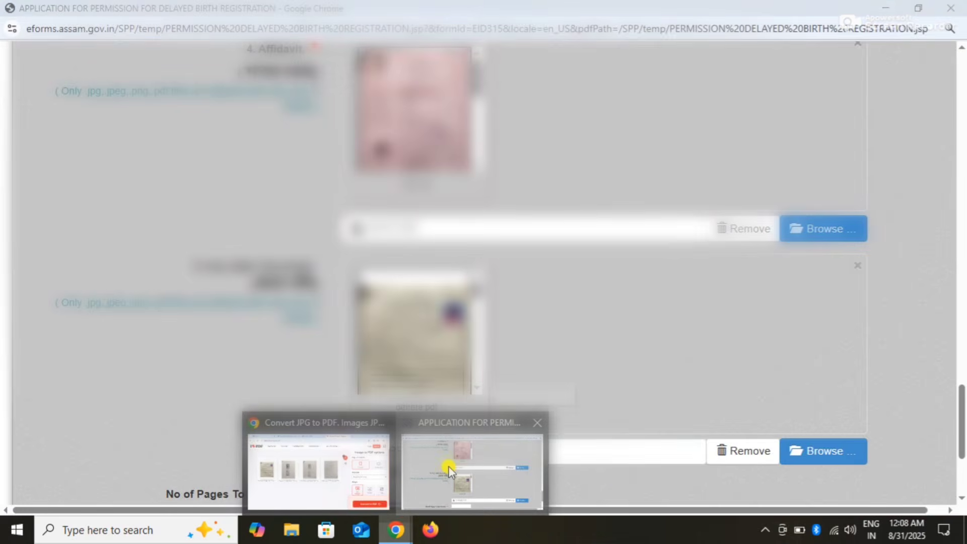
pyautogui.click(449, 466)
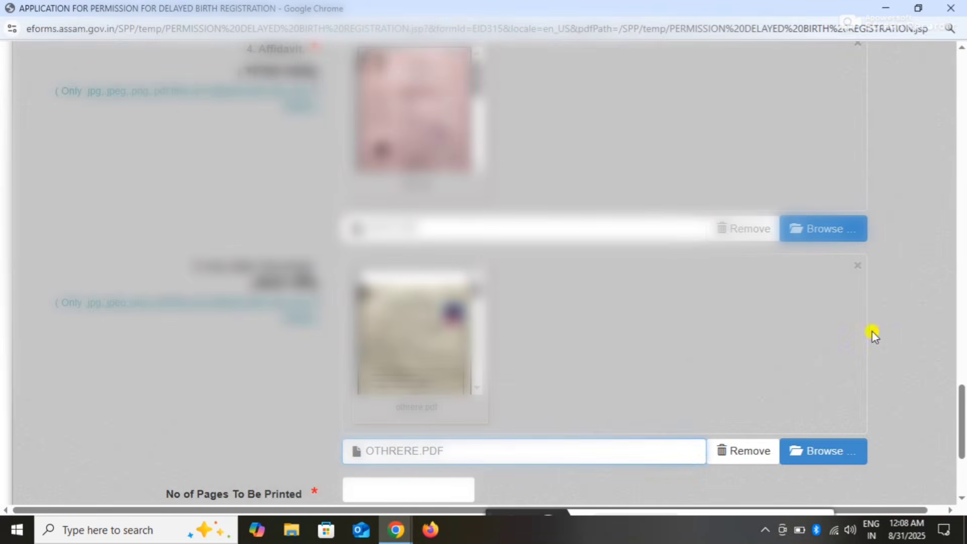
pyautogui.scroll(-4, 877, 363)
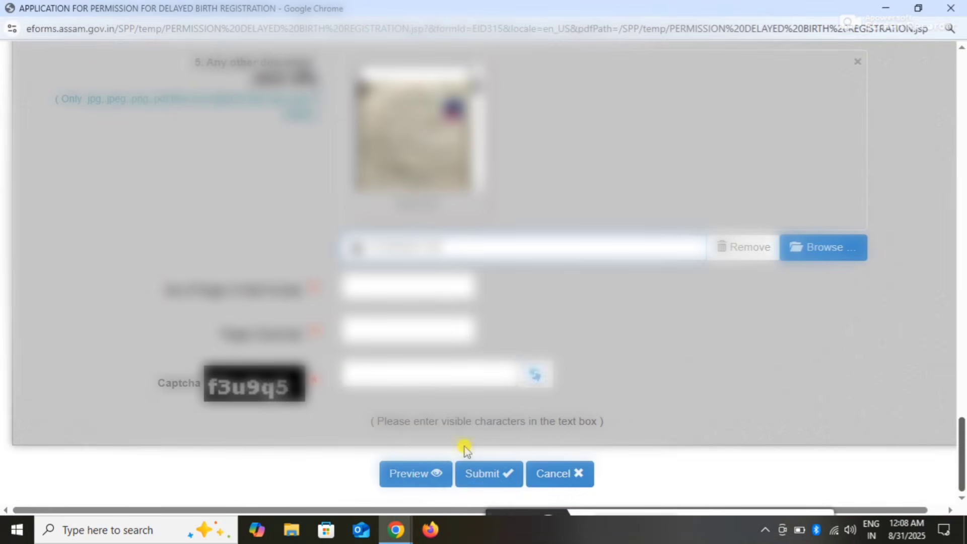